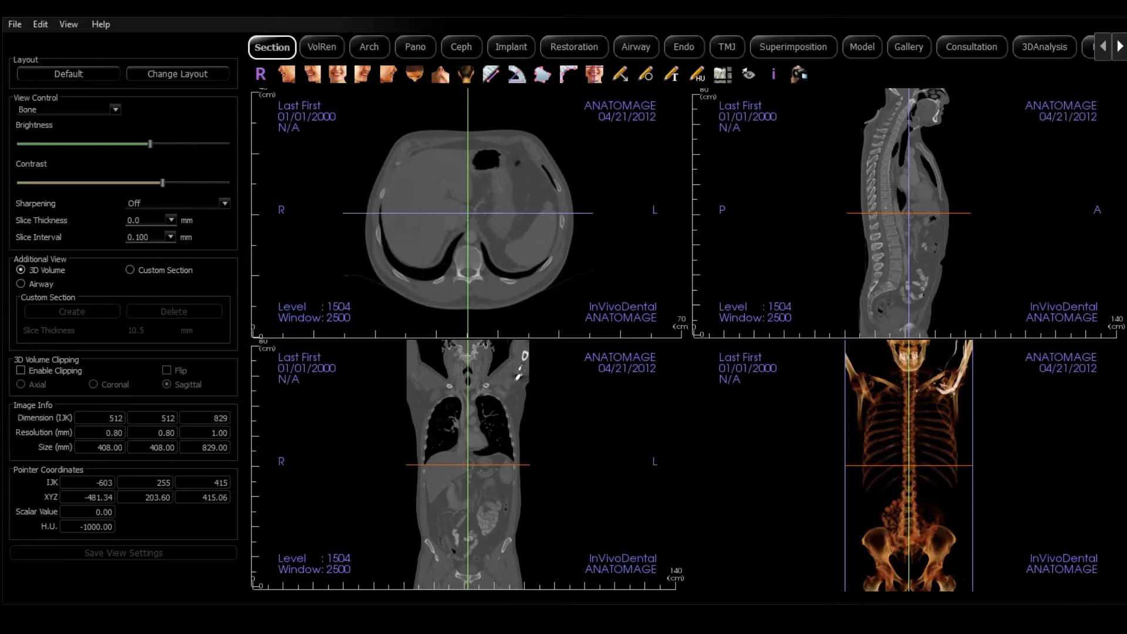
Show the VolRen 3D render without the info overlay, trying Soft Tissue presets before settling on Bone.
left_click(320, 47)
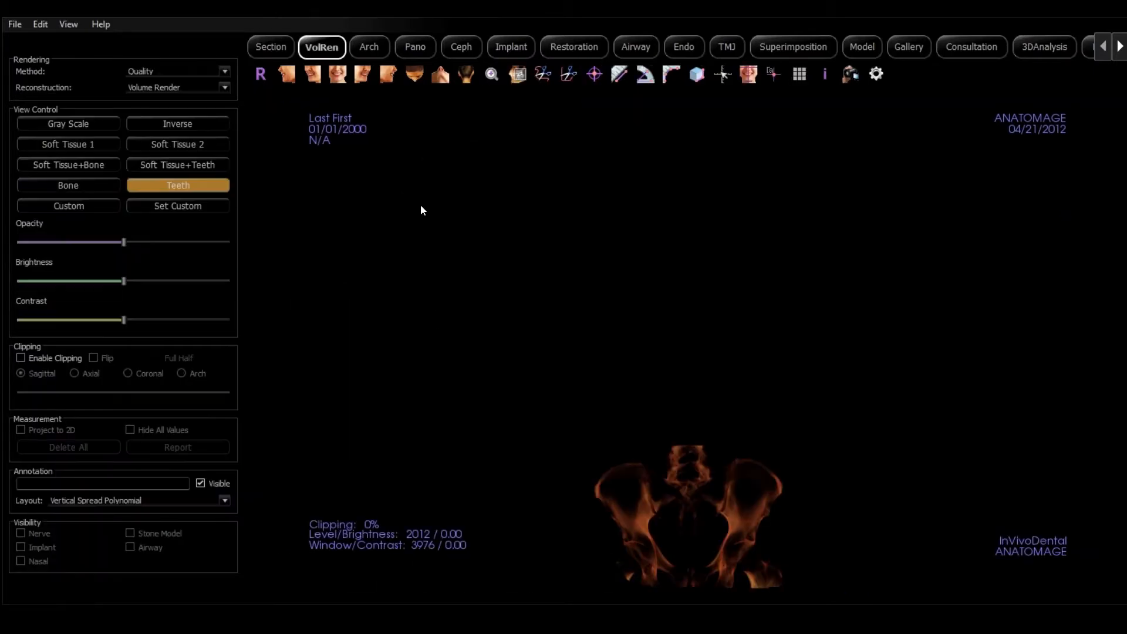
left_click(829, 78)
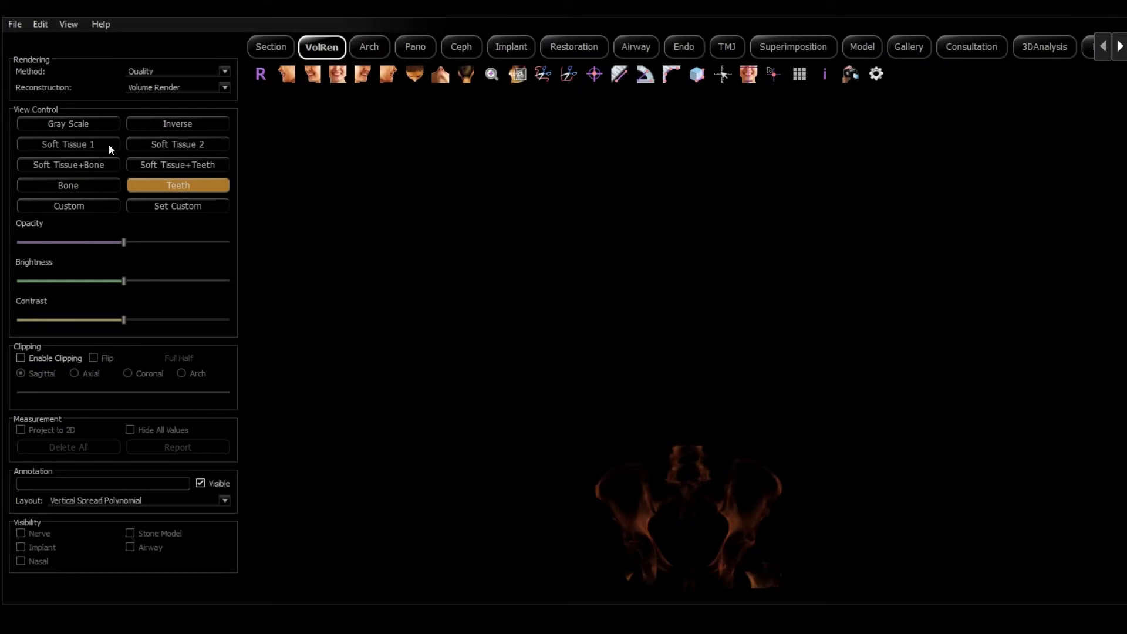
left_click(71, 144)
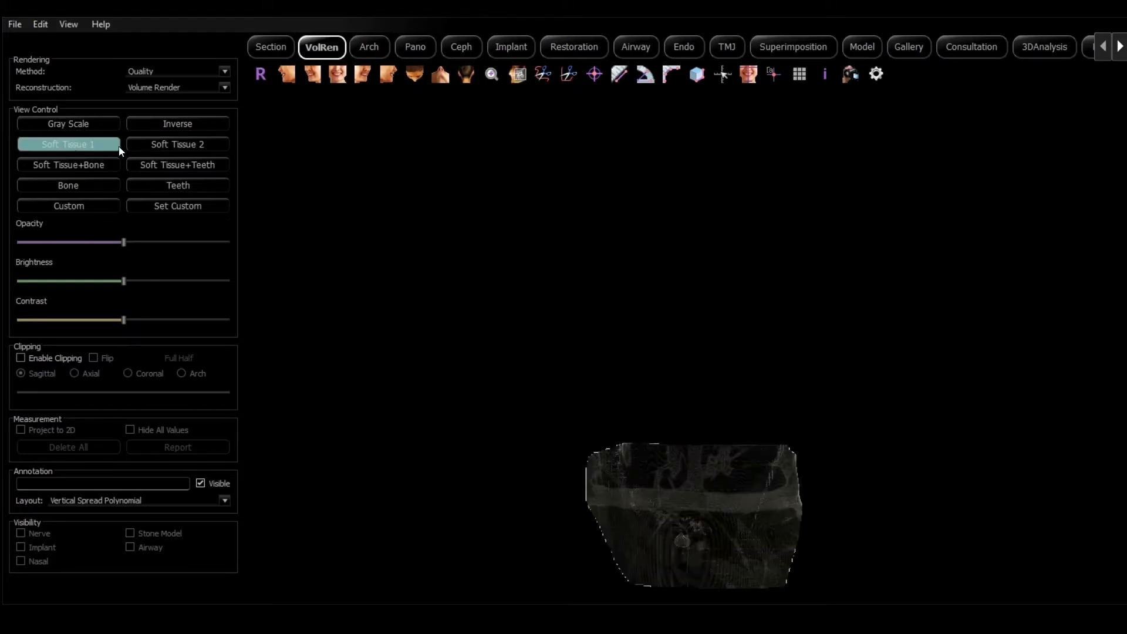
left_click(151, 144)
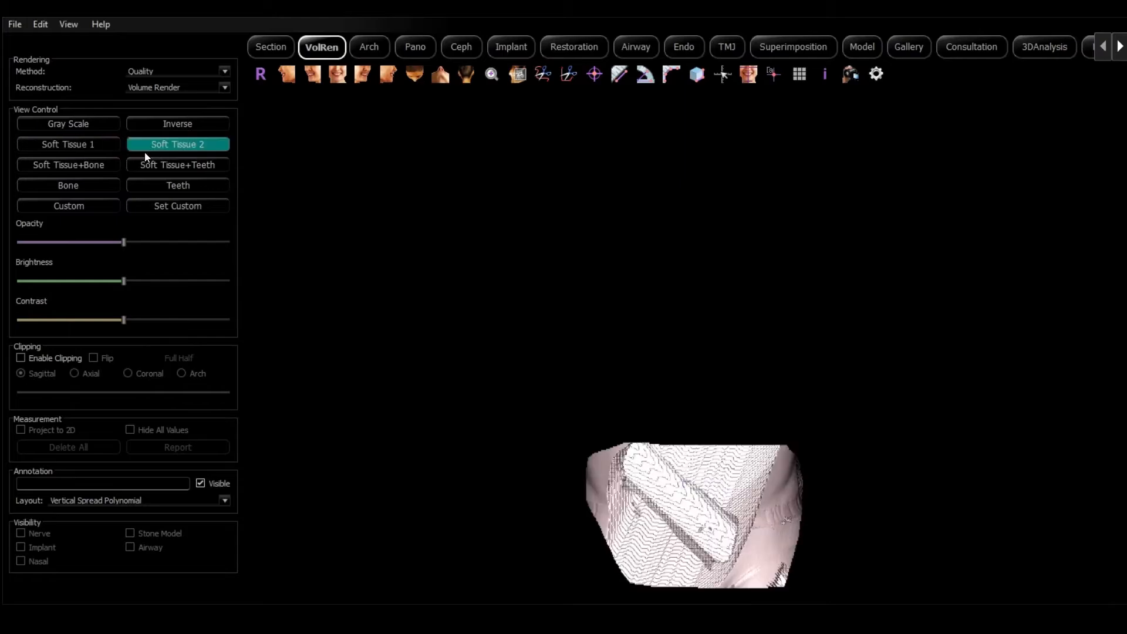
left_click(71, 164)
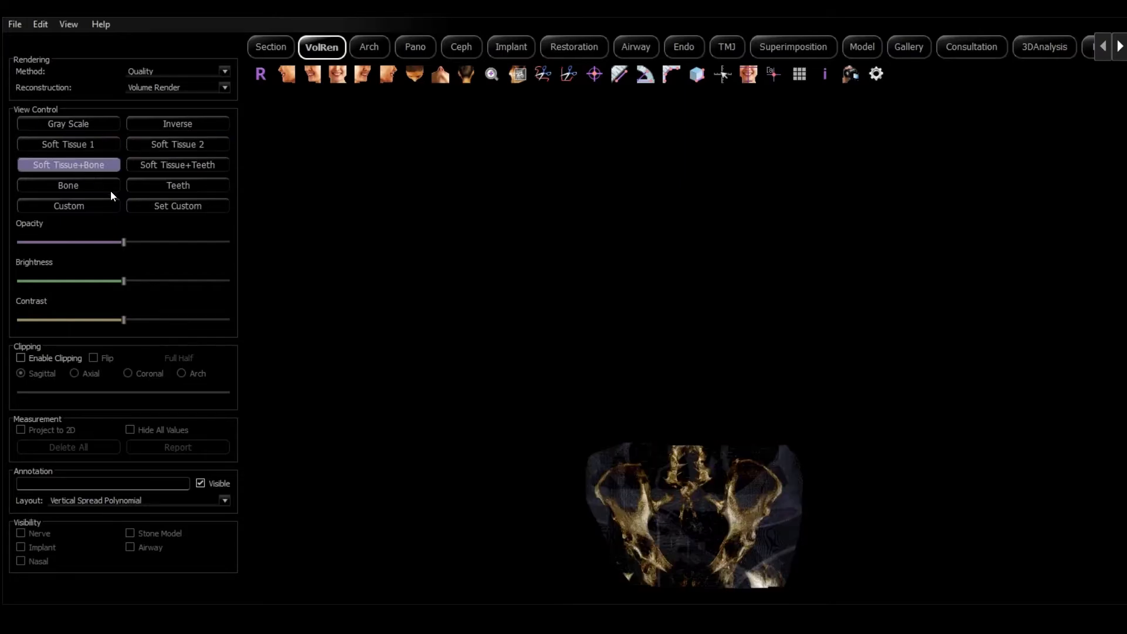
left_click(69, 186)
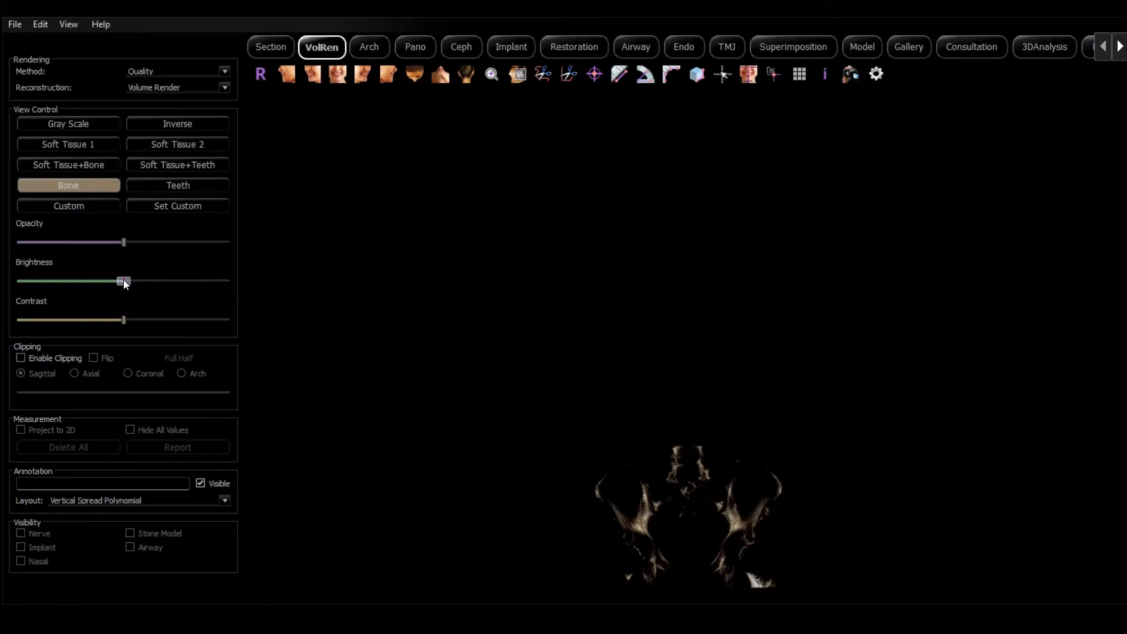
Increase the render's brightness and contrast, then pan and zoom until the pelvis fills the viewport.
left_click_drag(124, 281, 193, 281)
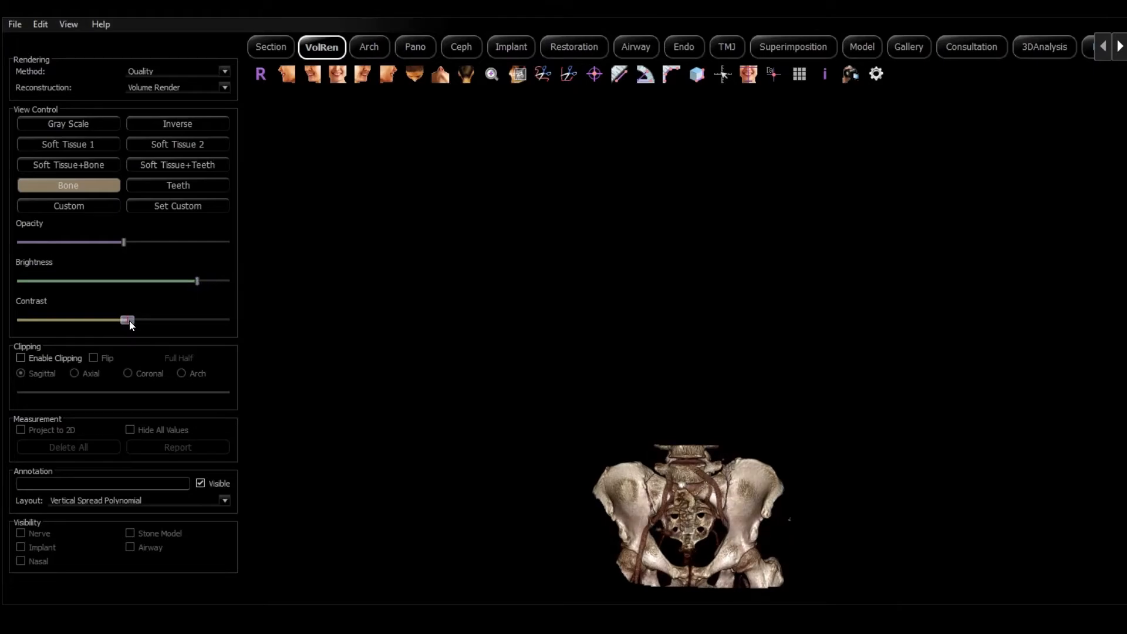
left_click_drag(129, 321, 197, 319)
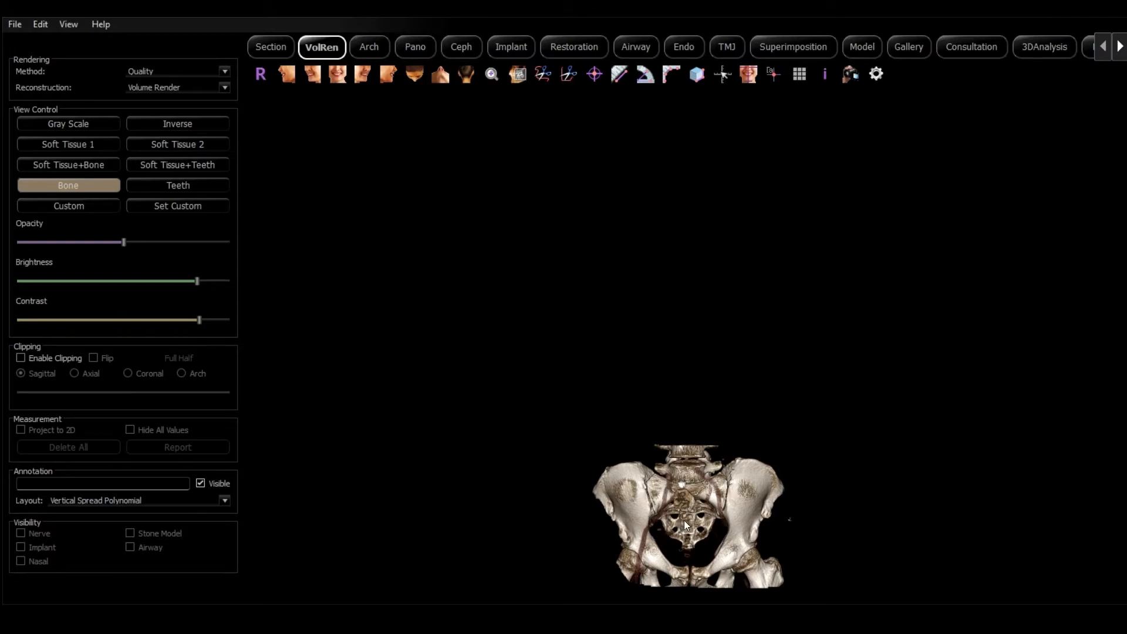
middle_click_drag(684, 520, 654, 314)
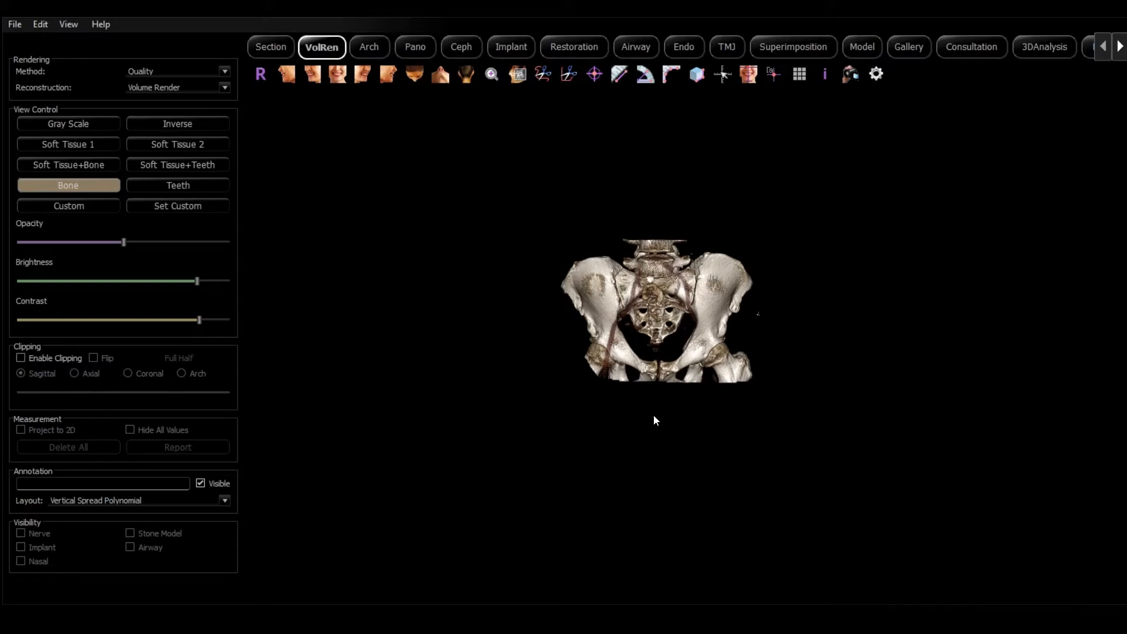
right_click_drag(659, 412, 653, 204)
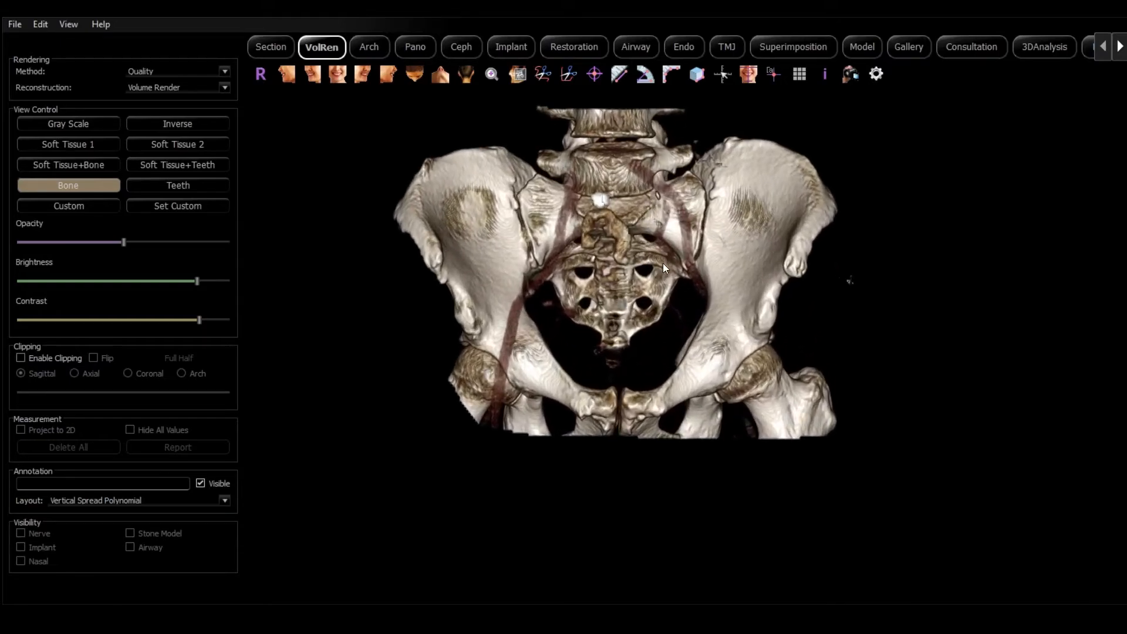
middle_click_drag(650, 277, 688, 379)
right_click_drag(688, 379, 643, 328)
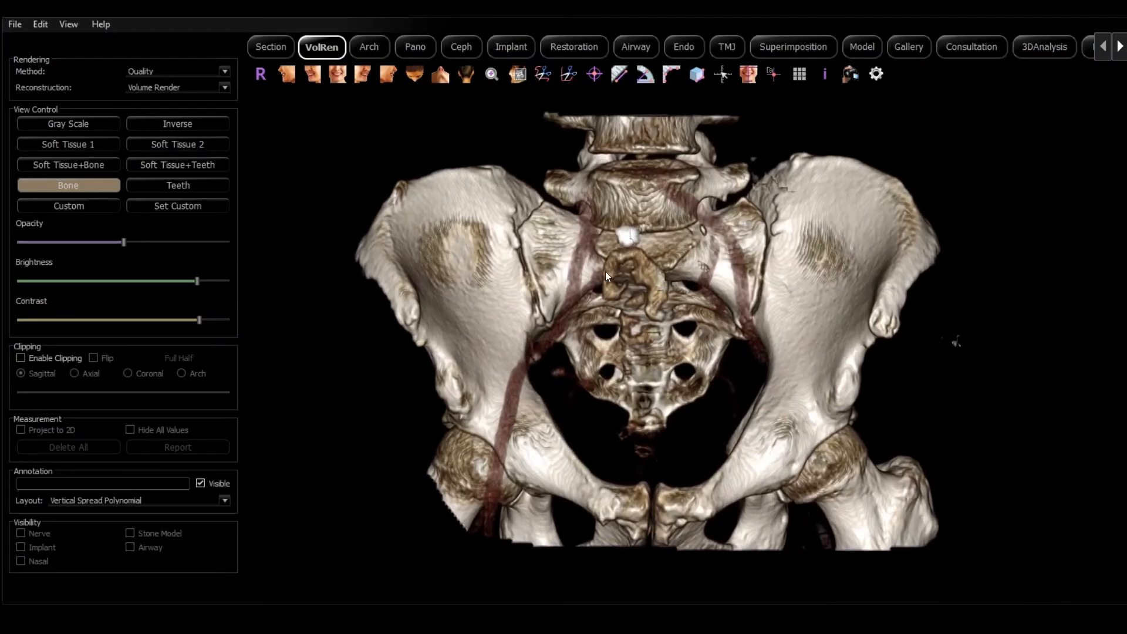
Capture the render to the Gallery as Photo 'Hip 1', replacing 'Volume Render', with comment 'hip'.
left_click(70, 28)
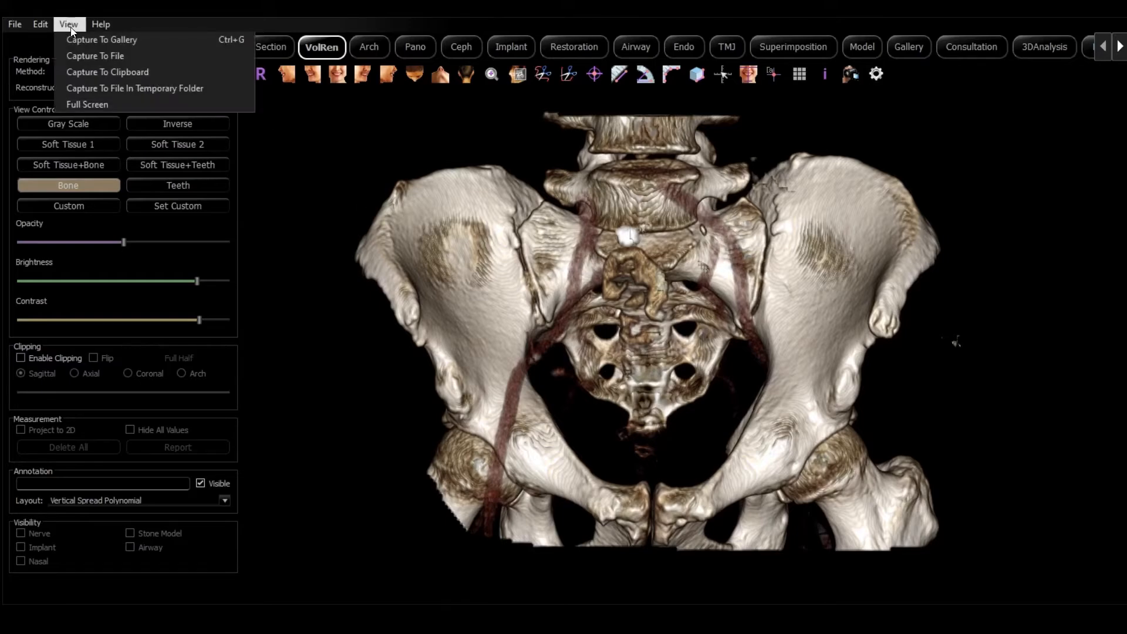
left_click(86, 41)
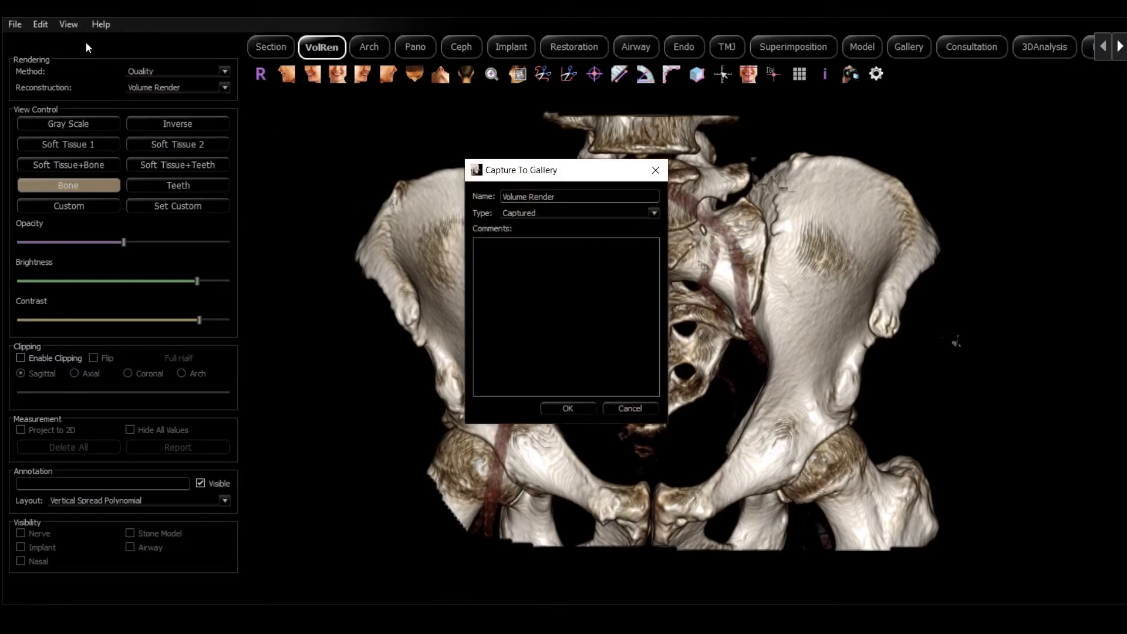
left_click(578, 199)
left_click_drag(579, 198, 456, 188)
type("Hip 1")
left_click(547, 211)
left_click(551, 233)
left_click(545, 268)
type("hip")
left_click(566, 409)
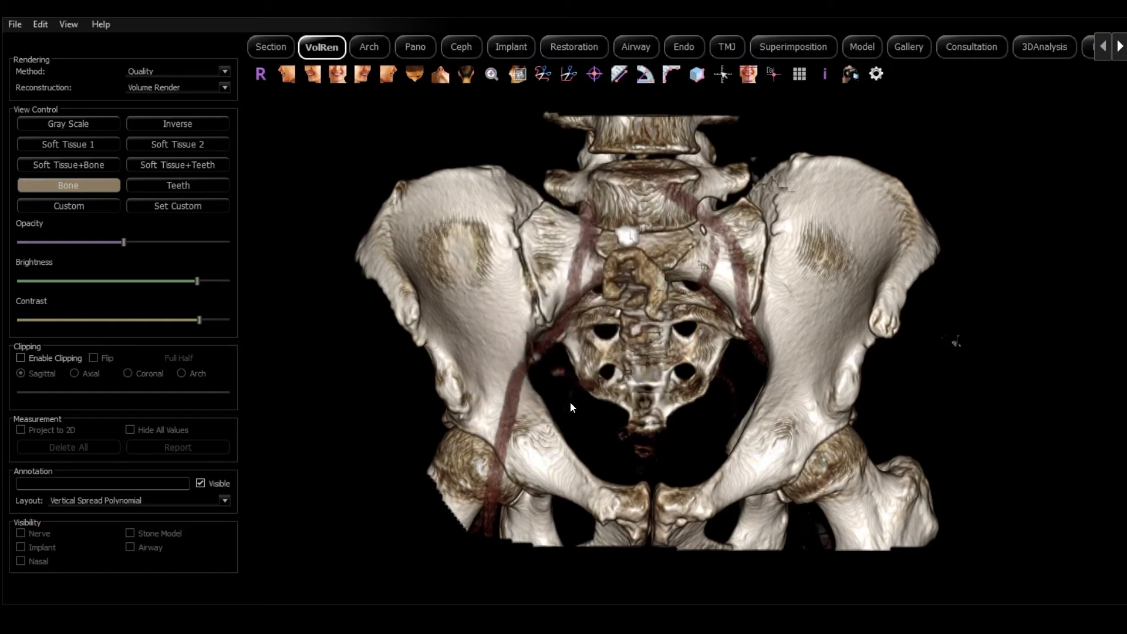
Browse the Gallery images Hip 1, Hip 2, Volume Render - Clipped, both Cross Sections, ending on Hip - Full.
left_click(914, 47)
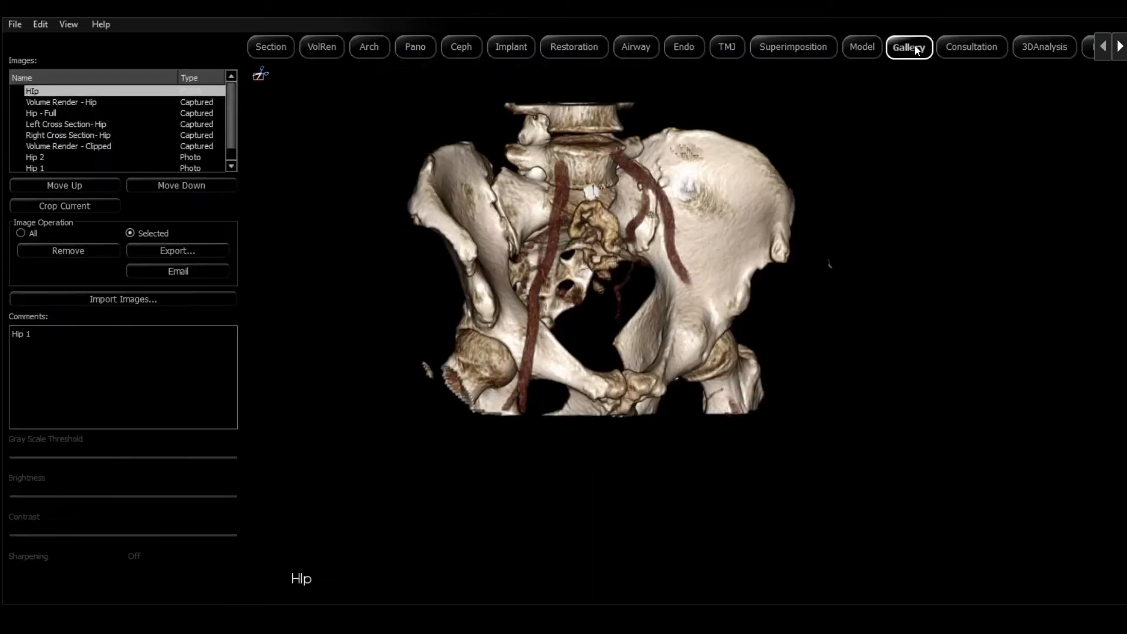
left_click(76, 167)
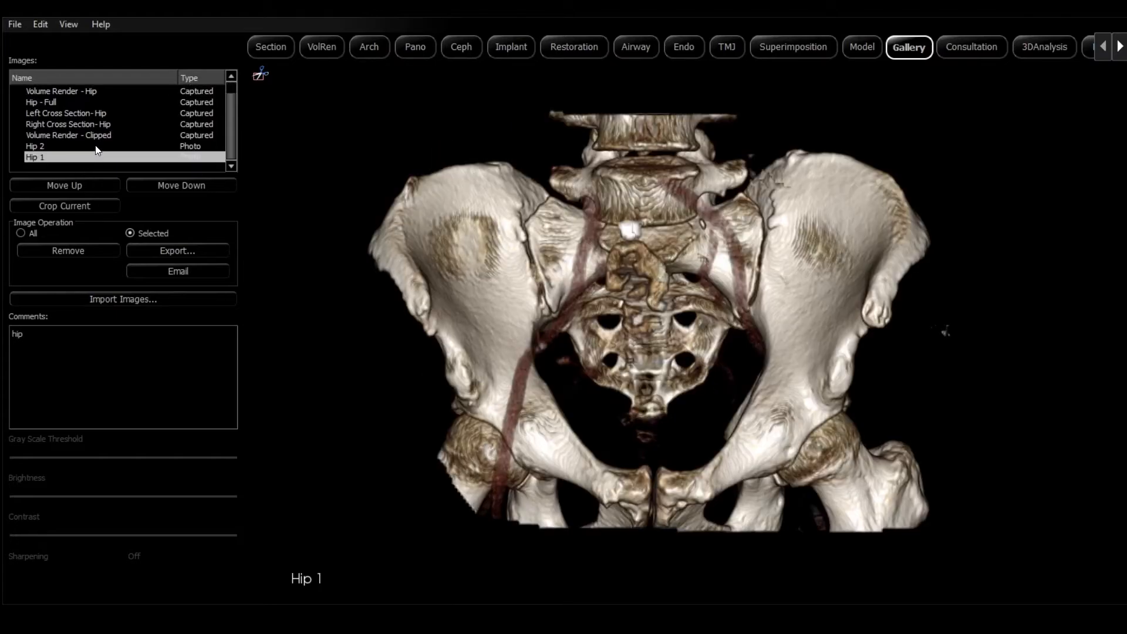
left_click(96, 145)
left_click(98, 134)
left_click(99, 124)
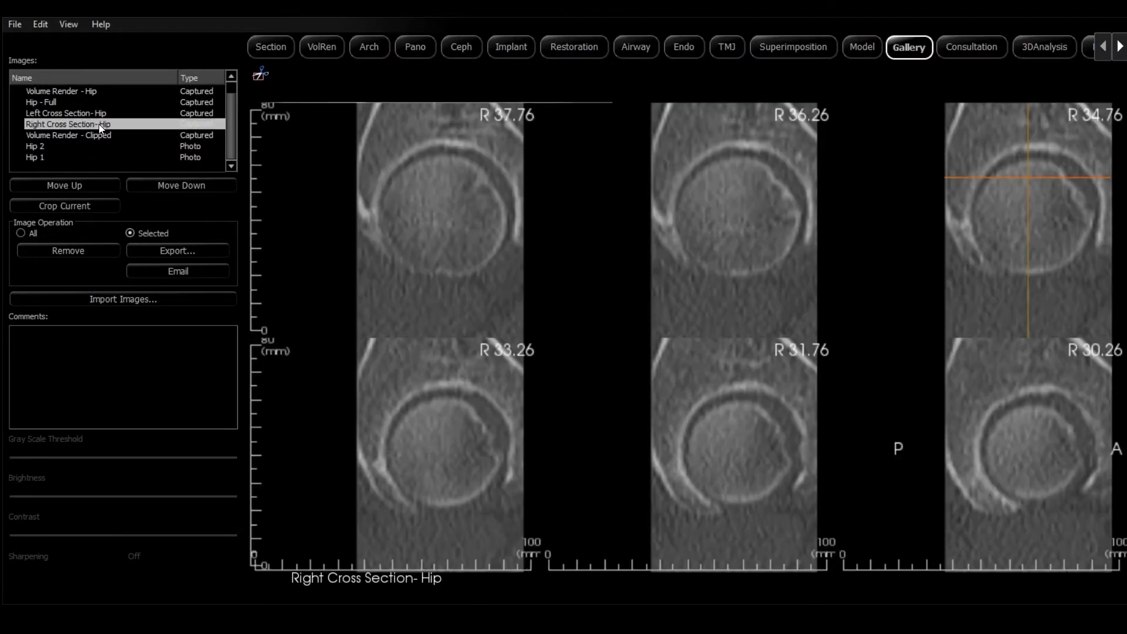
left_click(95, 112)
left_click(81, 103)
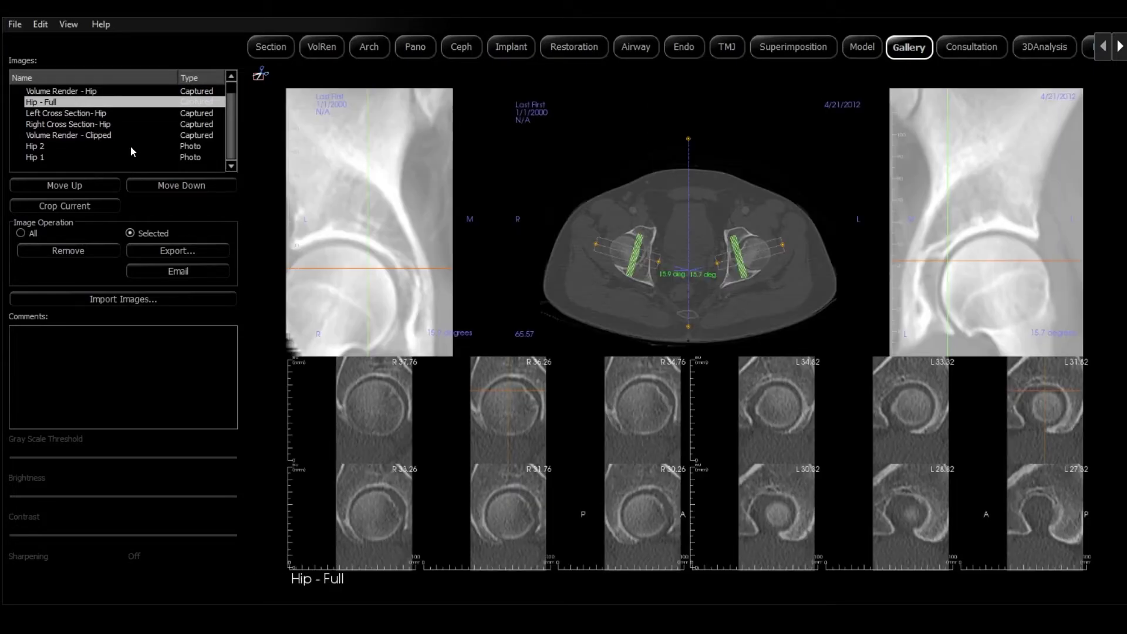
Lay a Full egg named 'Hip' on the Desktop, acknowledge both messages, and launch it.
left_click(20, 25)
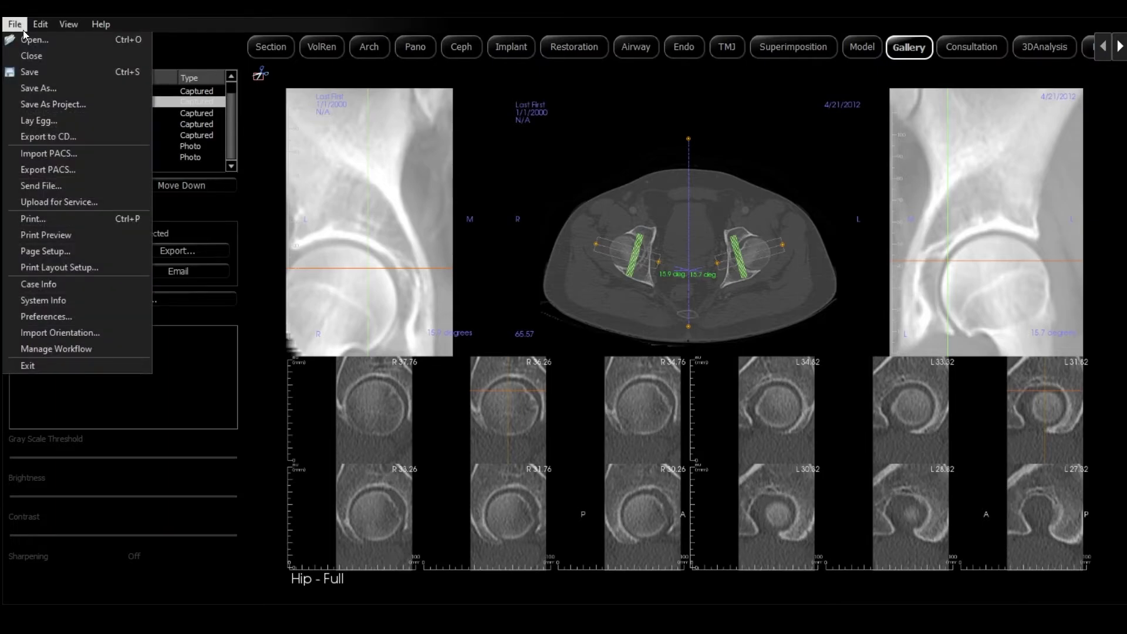
left_click(65, 124)
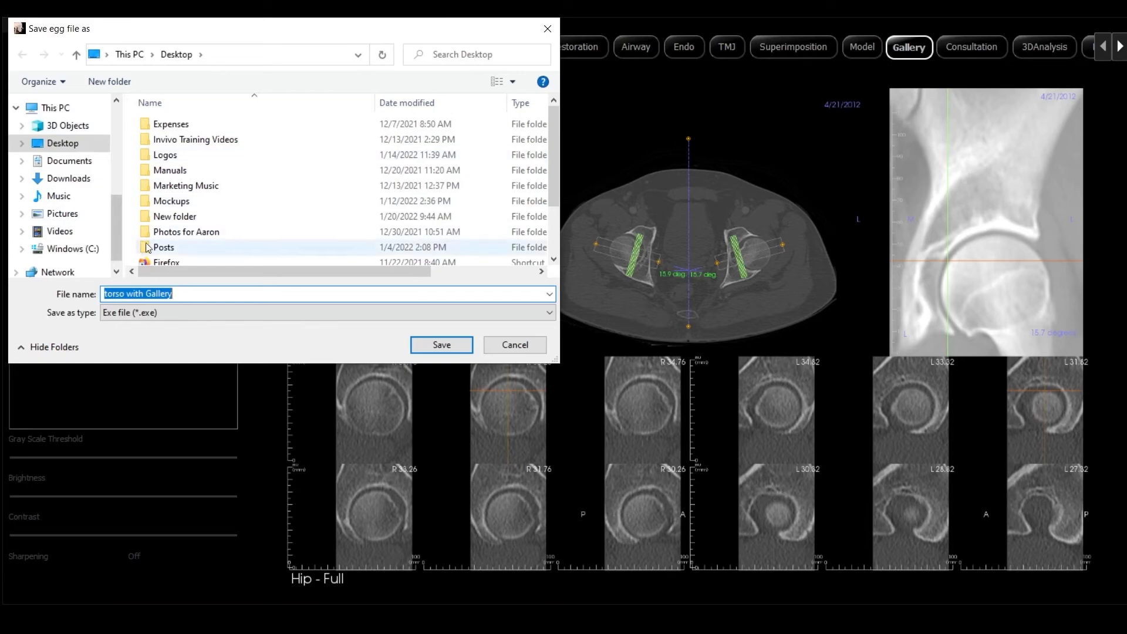
left_click(64, 143)
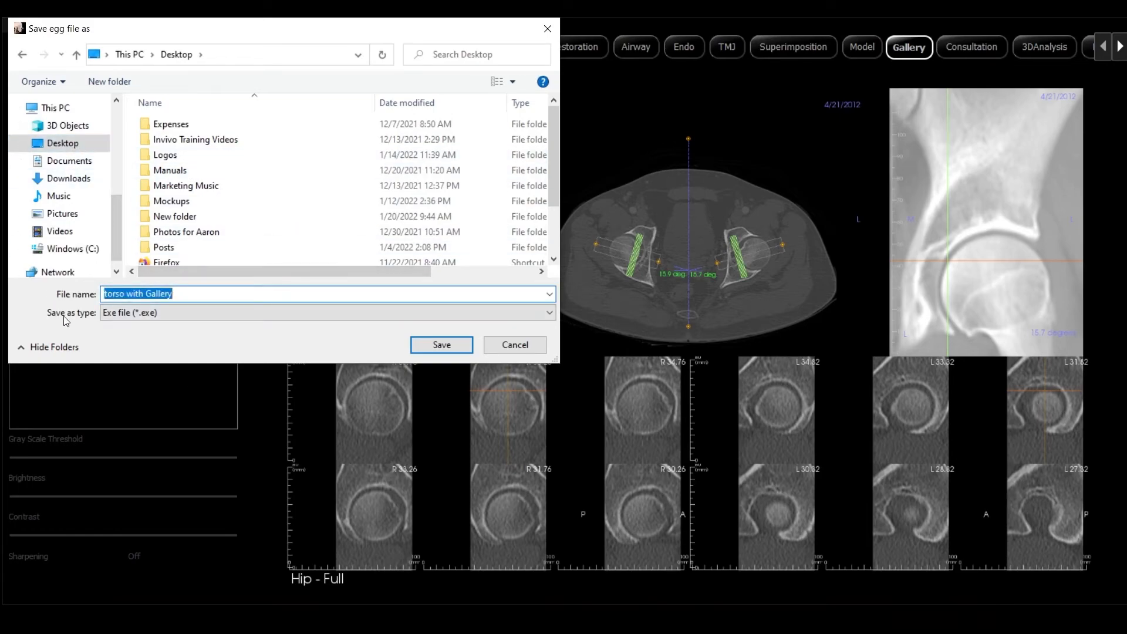
type("Hip")
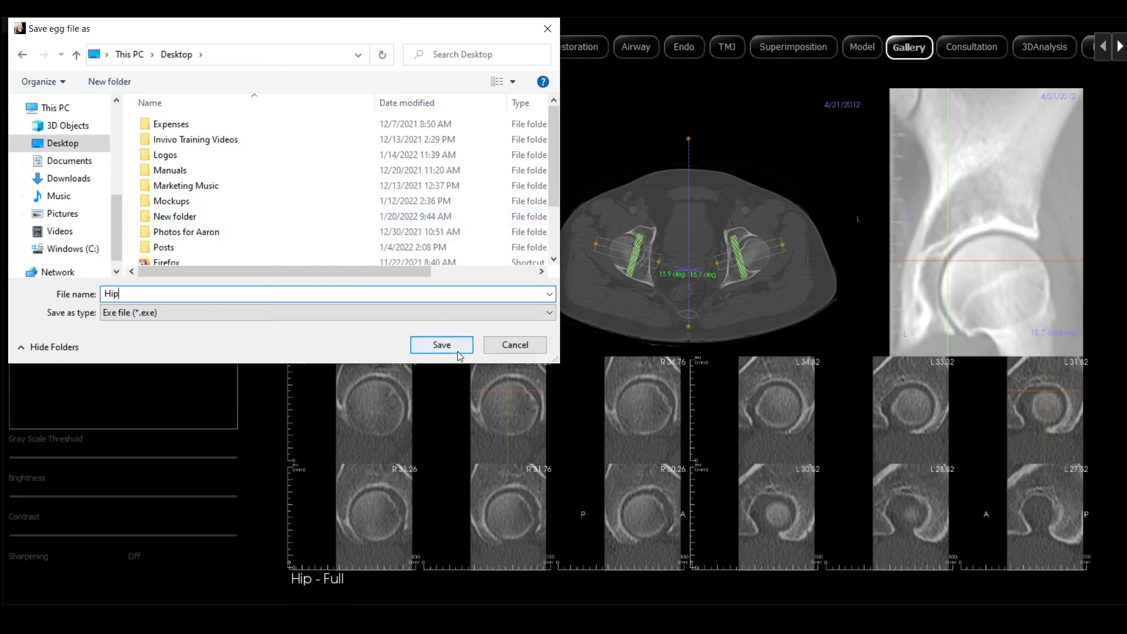
left_click(456, 350)
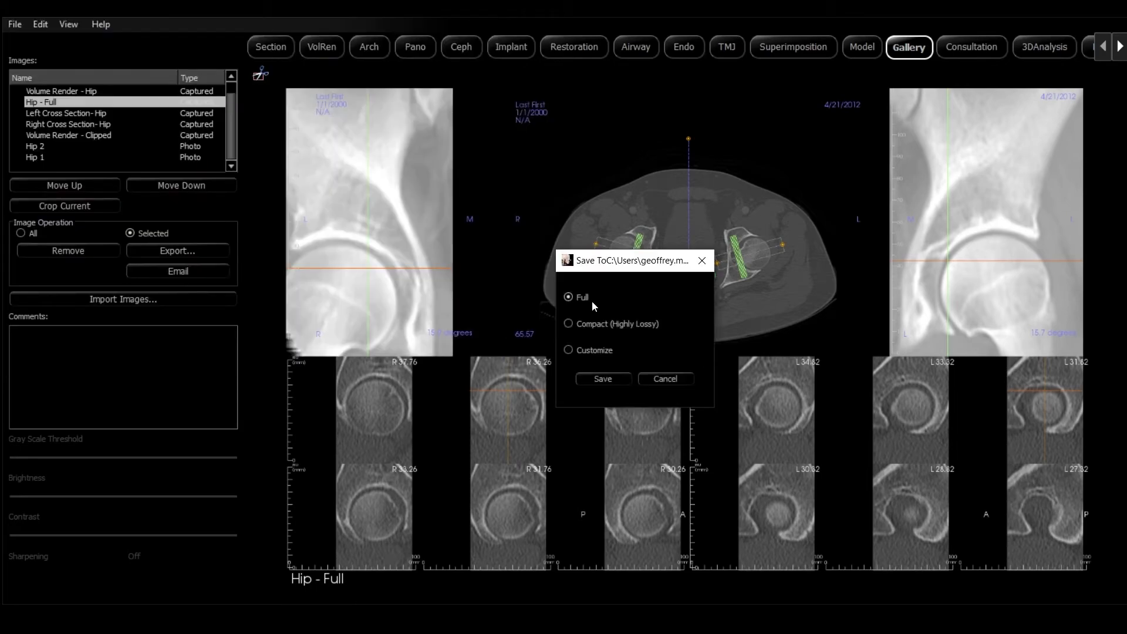
left_click(614, 380)
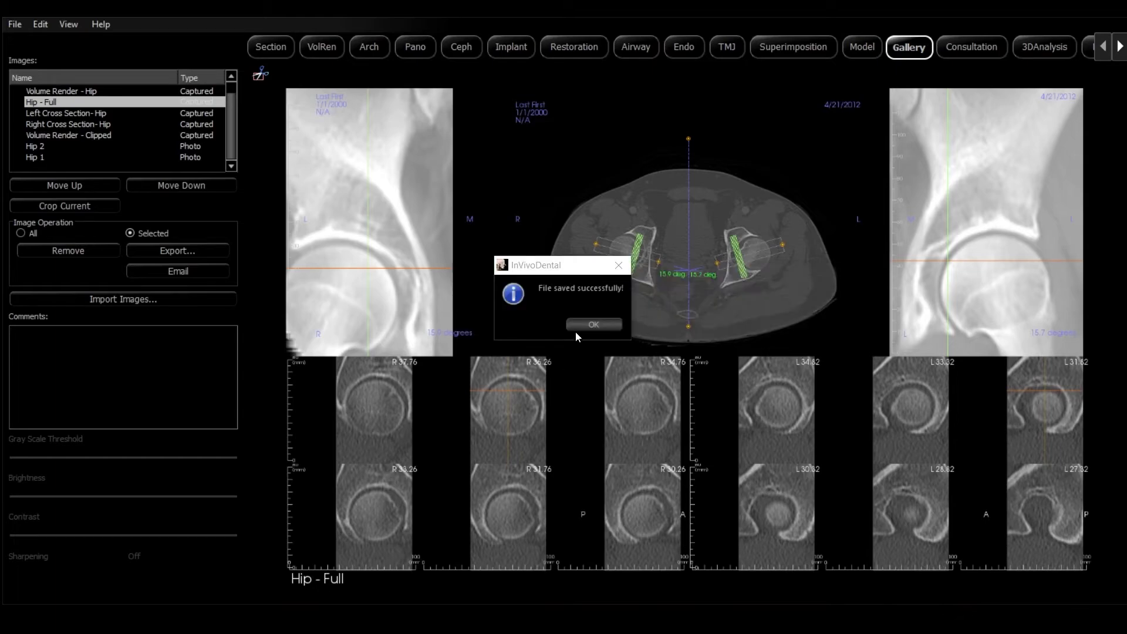
left_click(589, 327)
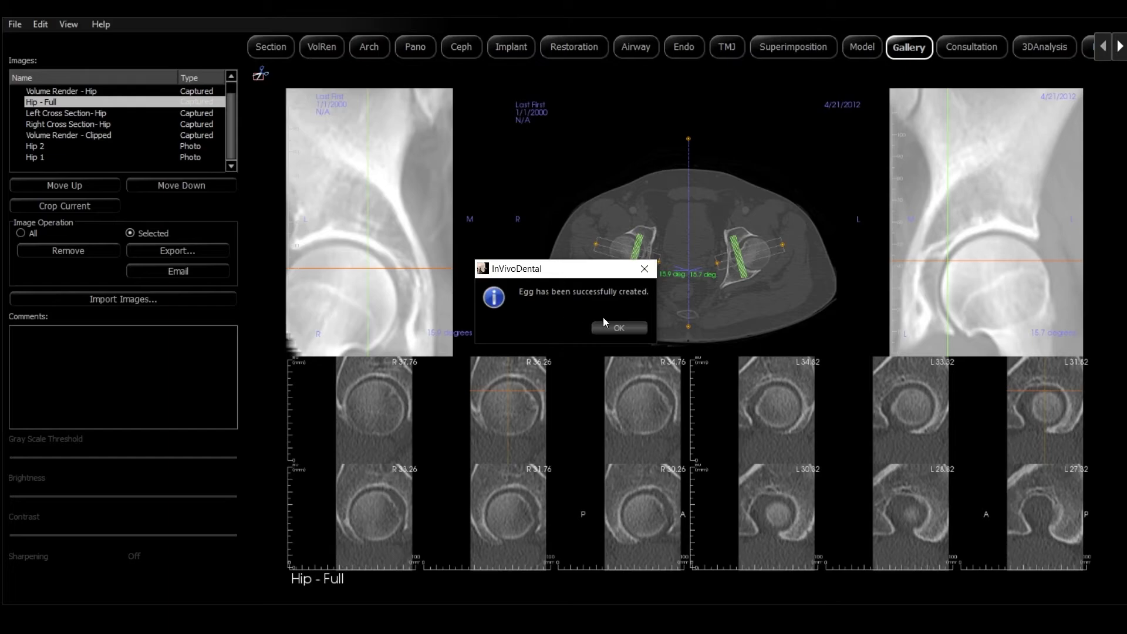
left_click(618, 330)
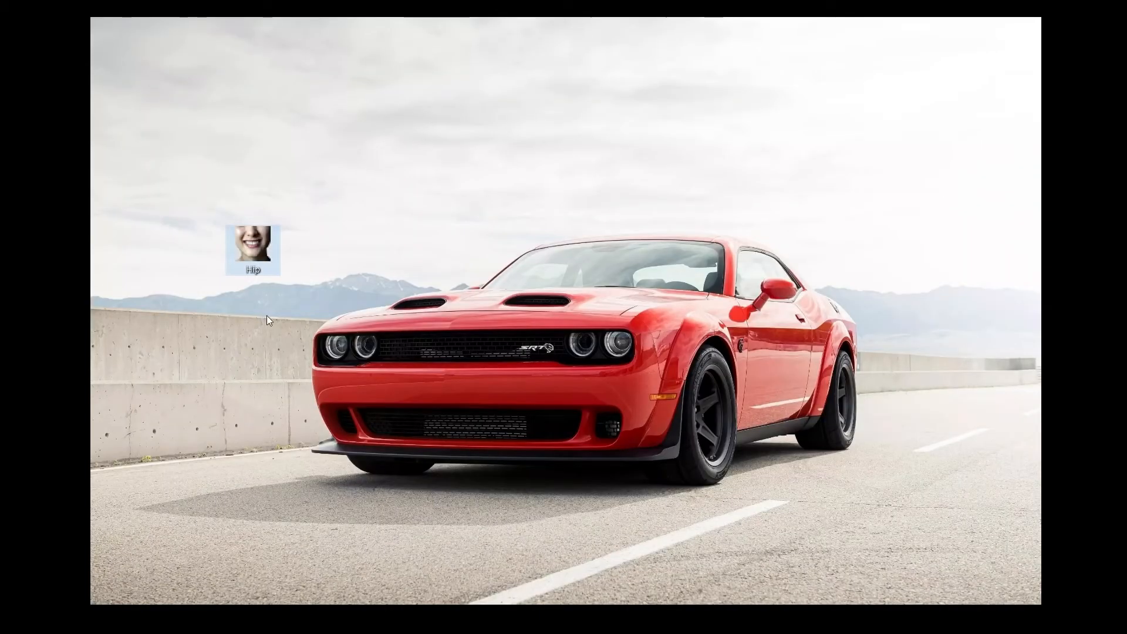
double_click(259, 251)
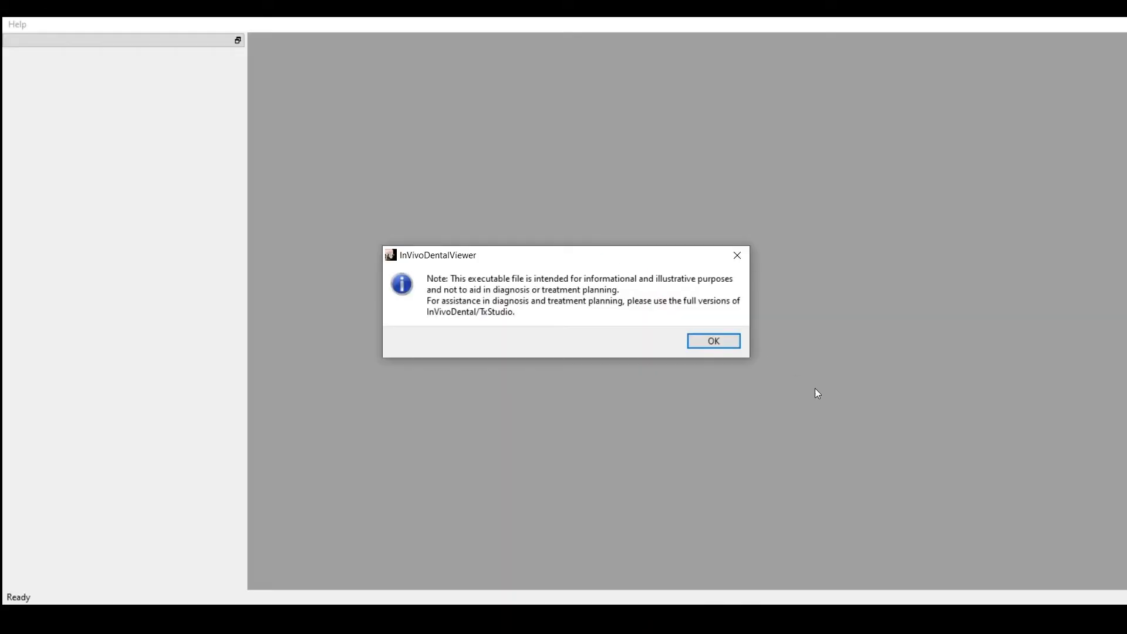
Dismiss the viewer notice, apply the Bone View Control preset, and rotate the 3D volume obliquely.
left_click(734, 346)
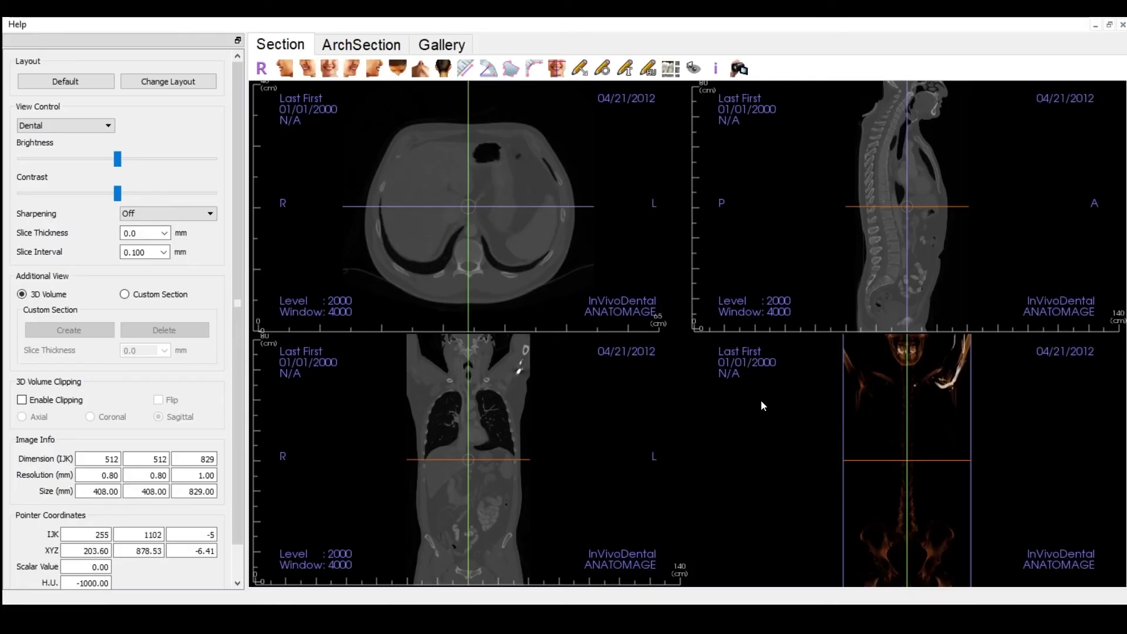
left_click(108, 125)
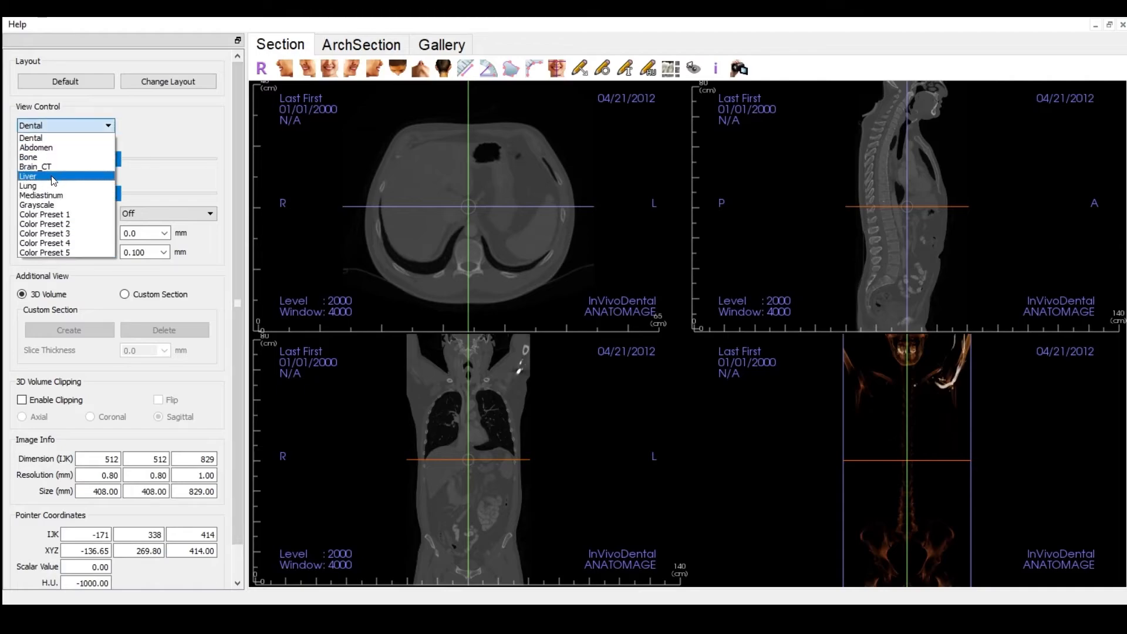
left_click(47, 158)
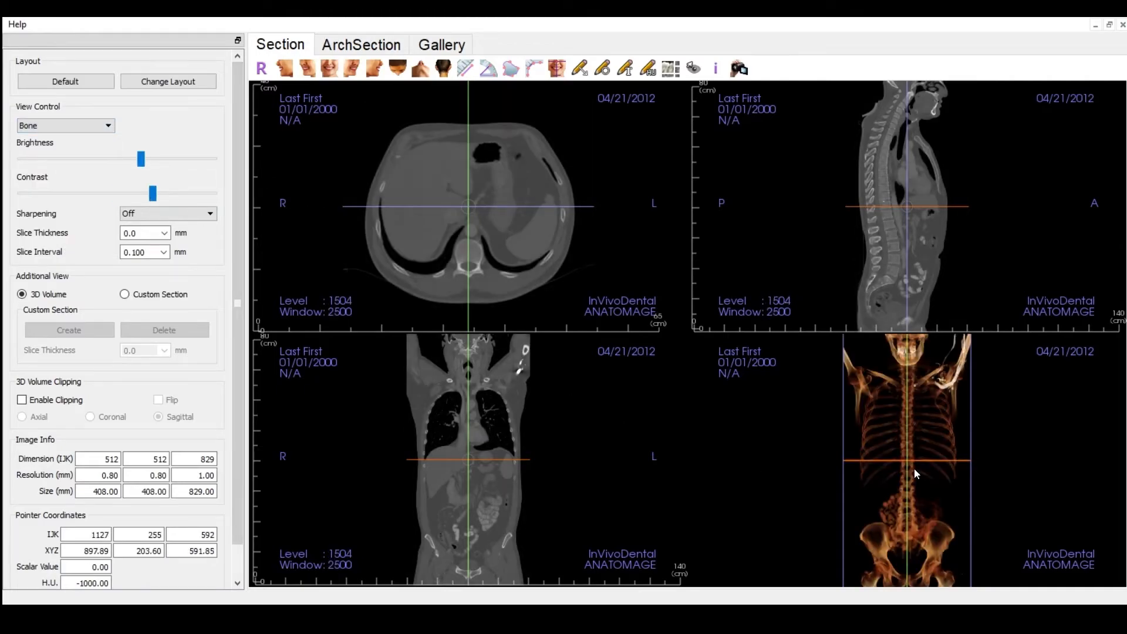
left_click_drag(914, 467, 831, 468)
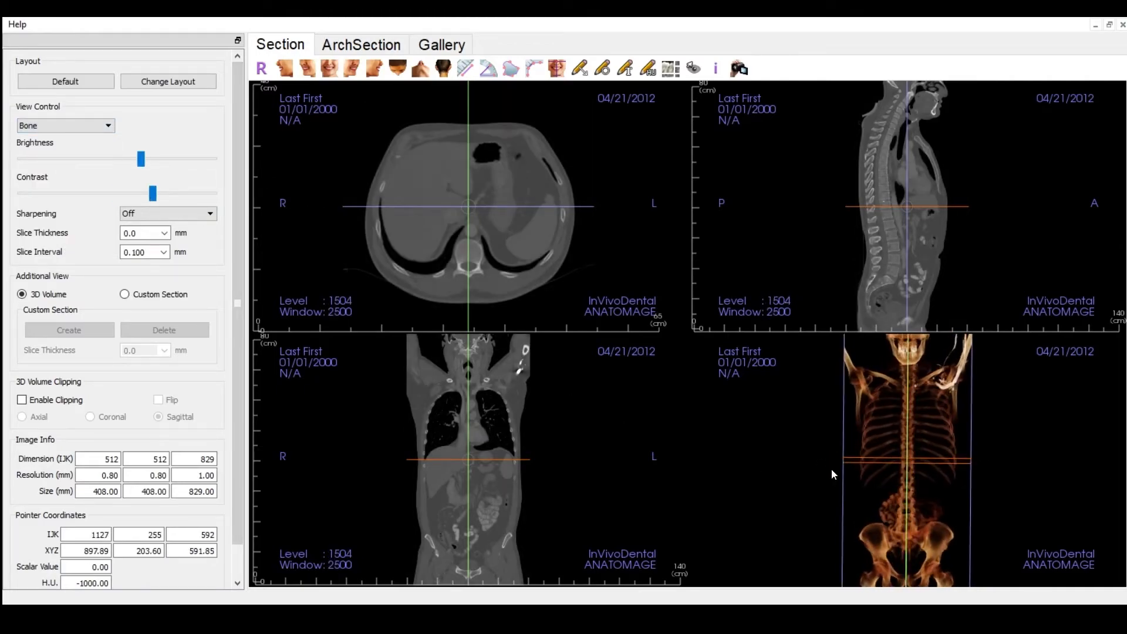
View each egg Gallery image from Hip - Full through both Cross Sections and Volume Render - Clipped to Hip 2 and Hip 1.
left_click(465, 49)
left_click(71, 114)
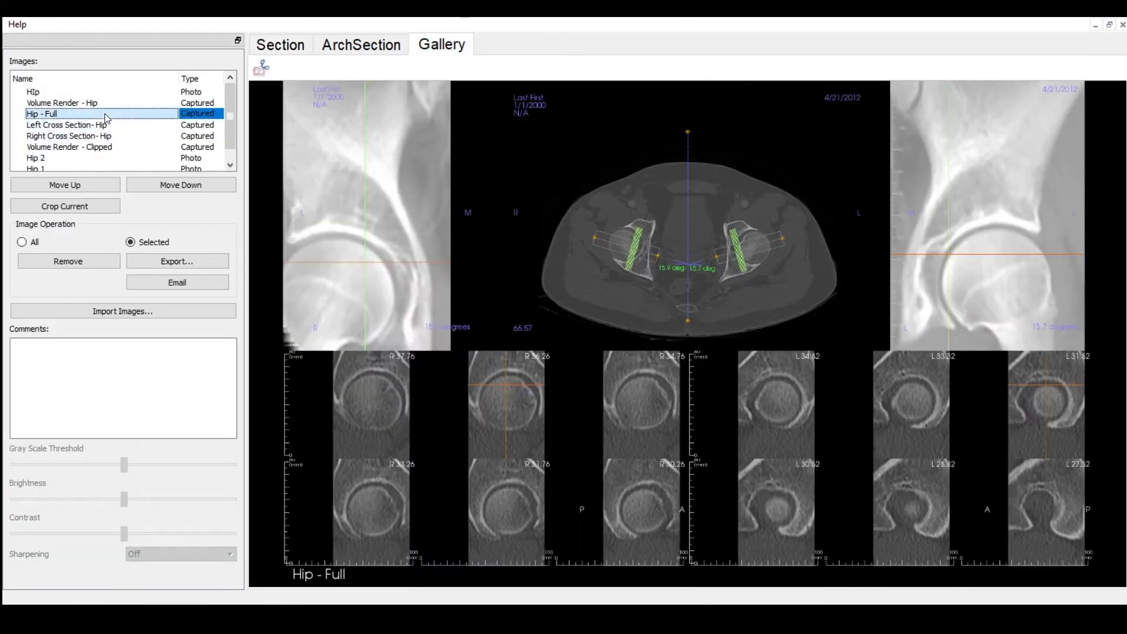
left_click(82, 125)
left_click(94, 136)
left_click(97, 148)
left_click(45, 159)
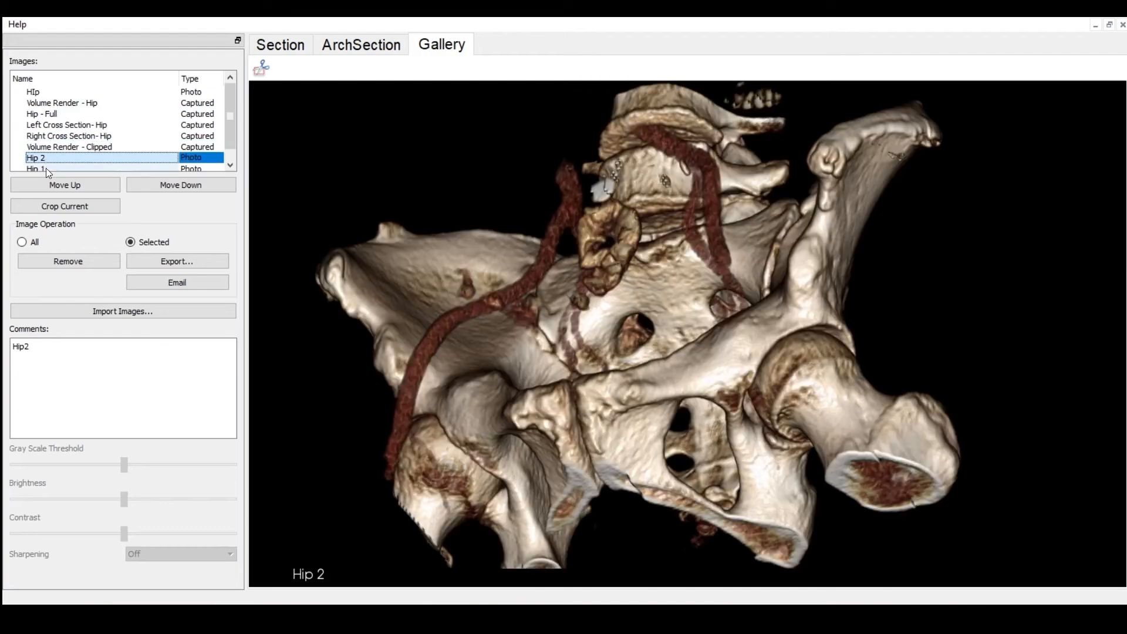
left_click(47, 167)
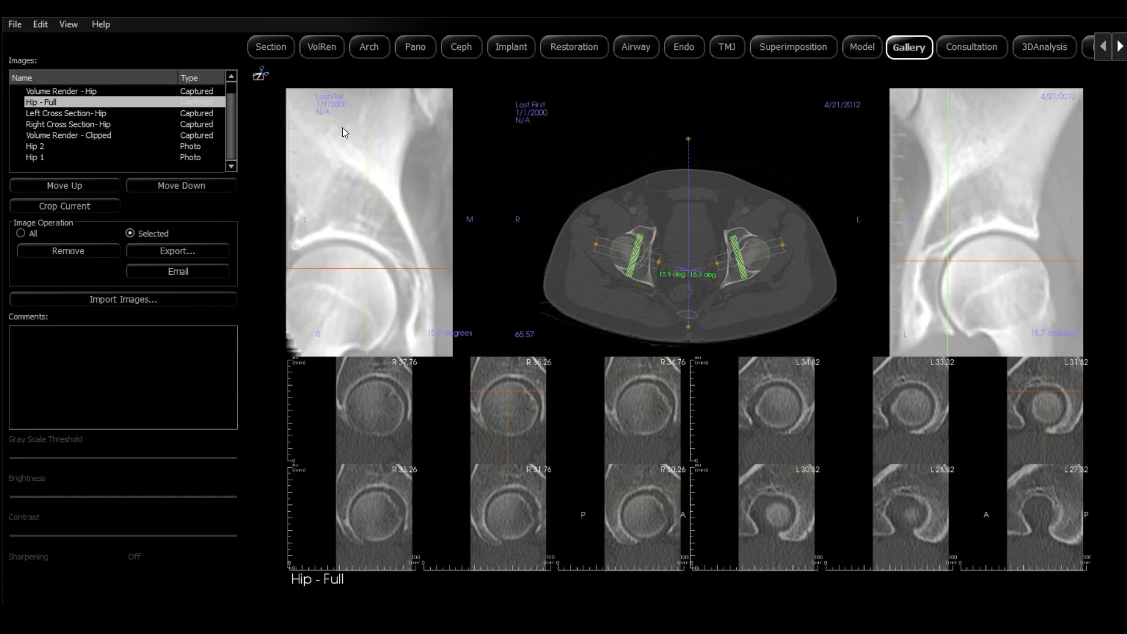
From the VolRen view, choose File > Send File... and confirm the Invivo file type.
left_click(313, 52)
left_click(13, 24)
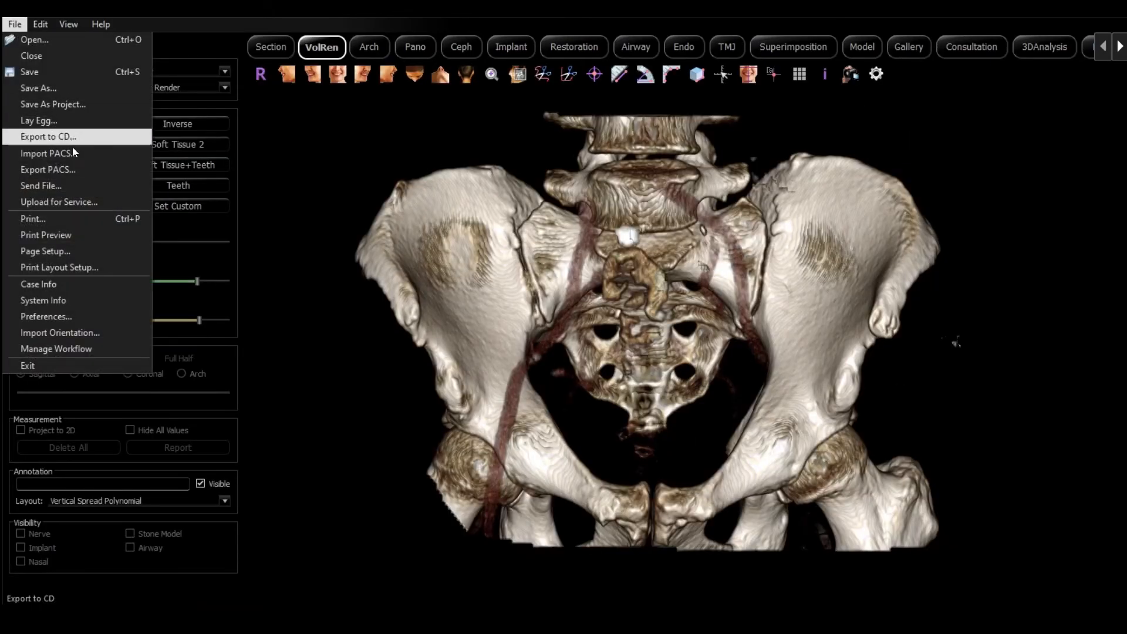
left_click(41, 186)
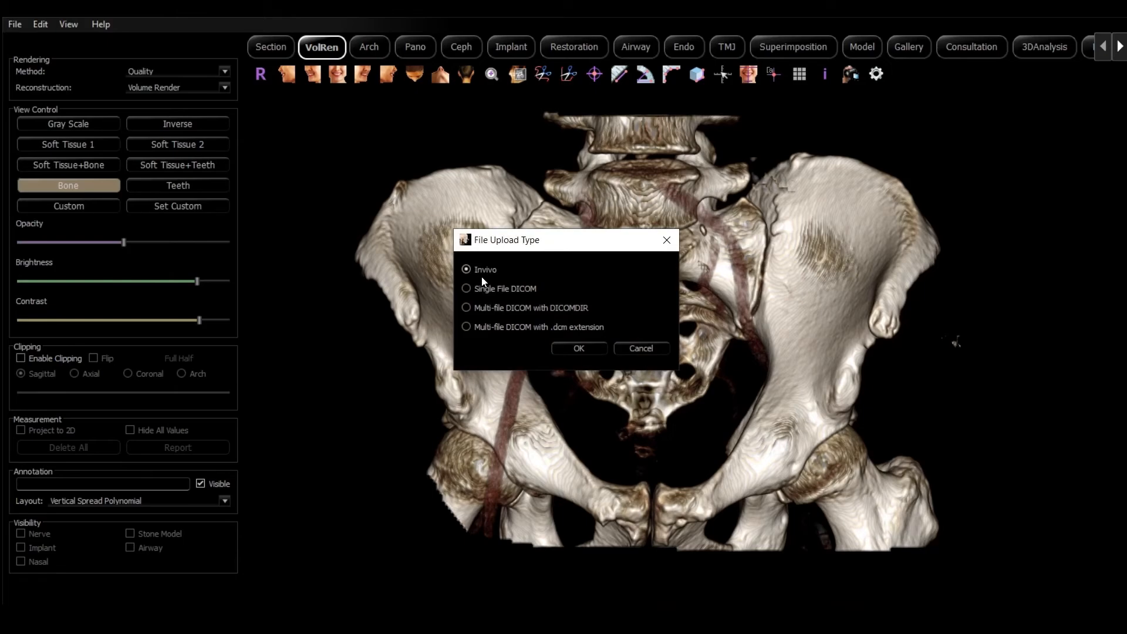
left_click(578, 348)
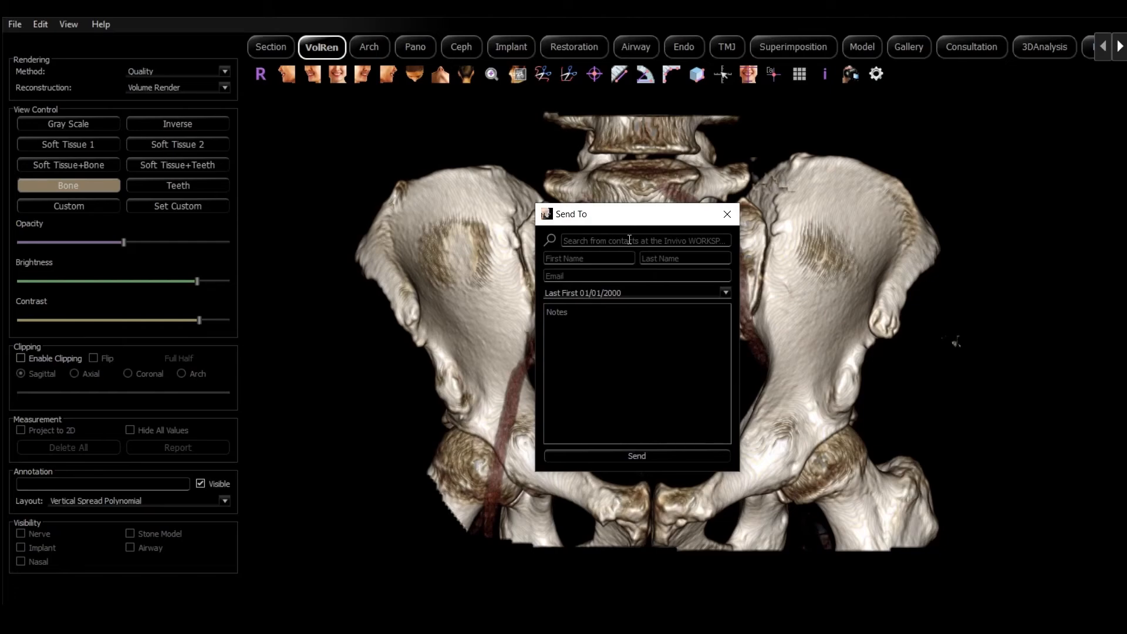
Enter the recipient's first name, last name and e-mail in the Send To form.
left_click(629, 240)
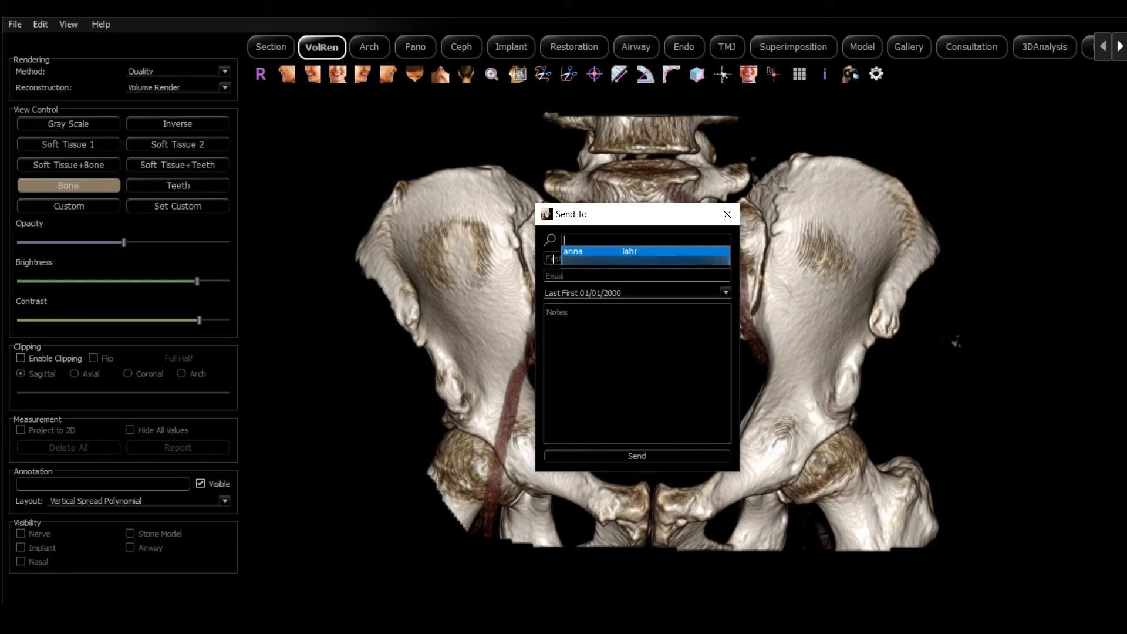
left_click(553, 259)
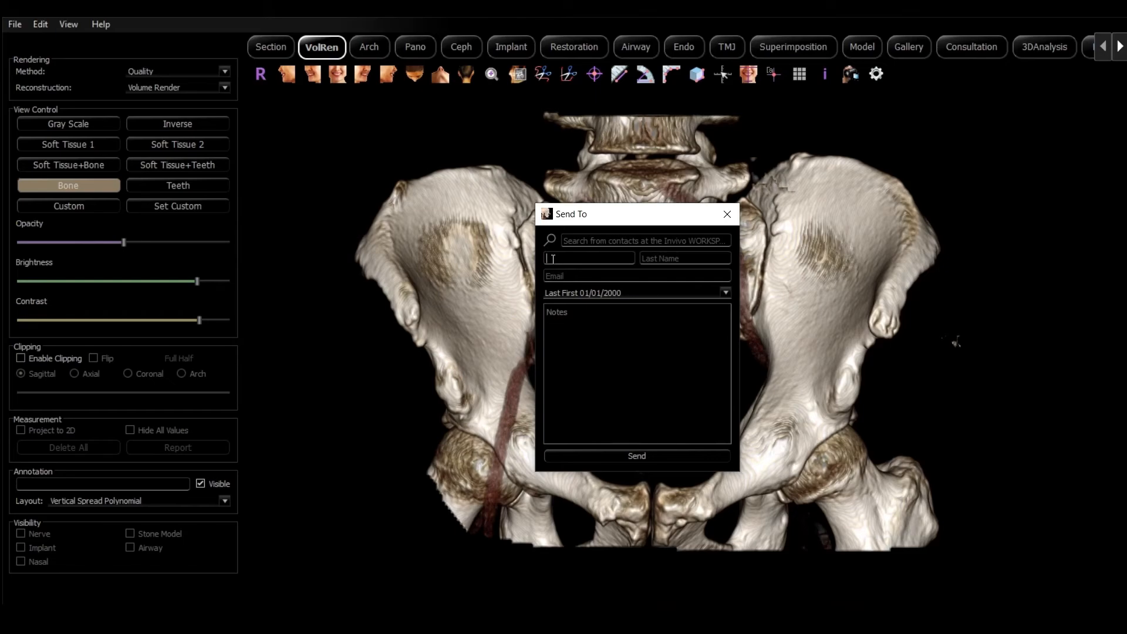
key("Tab")
key("Tab")
type("geoff")
Add the note 'hey', send the case, and acknowledge the File Sent message.
left_click(622, 342)
type("hey")
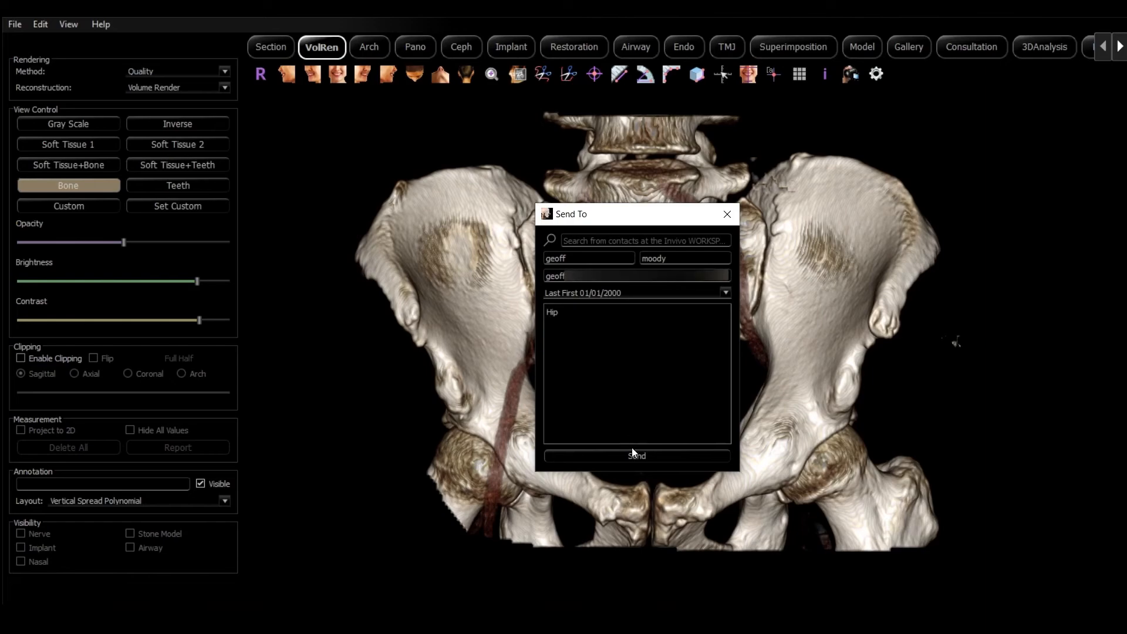
left_click(634, 456)
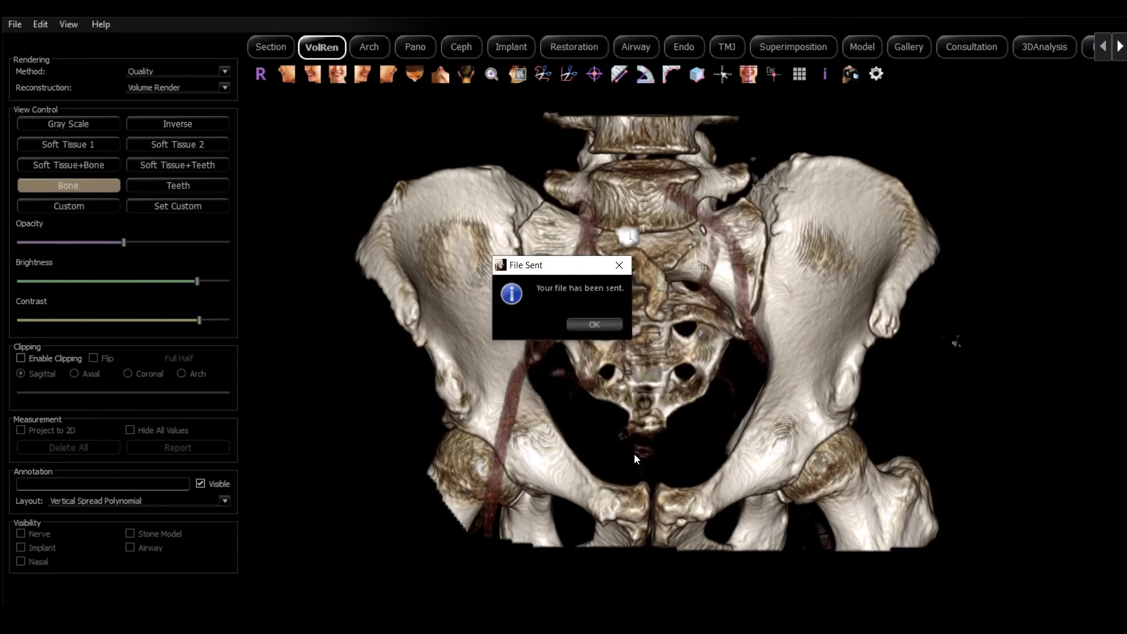
left_click(592, 327)
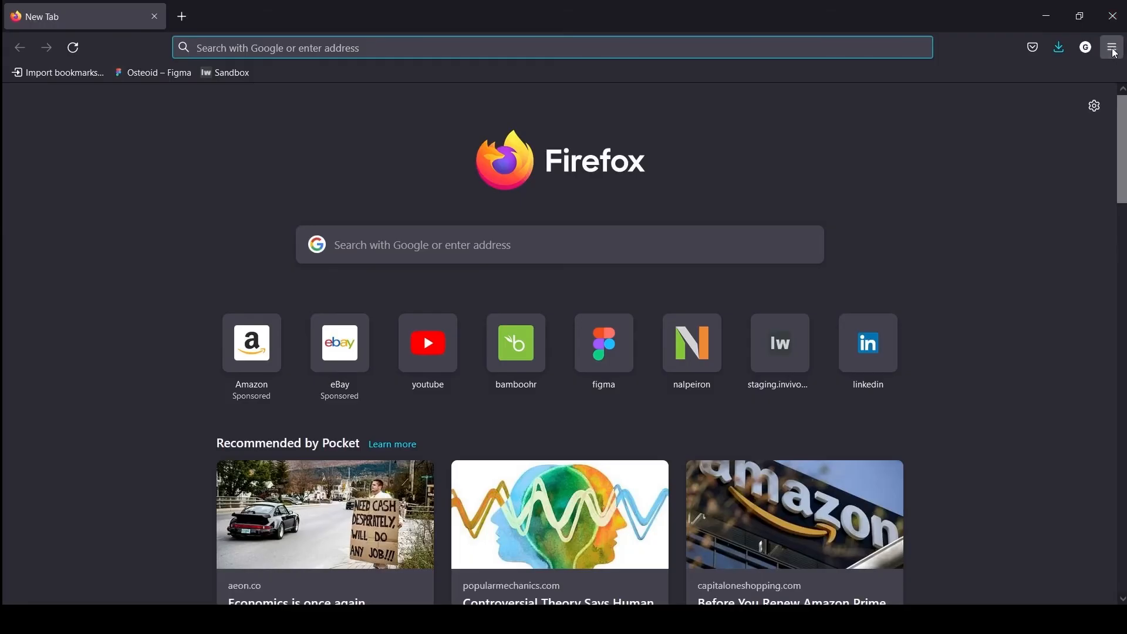
Open the Invivo WORKSPACE bookmark from Firefox's Bookmarks menu to reach the Case Dashboard.
left_click(1114, 48)
left_click(1005, 187)
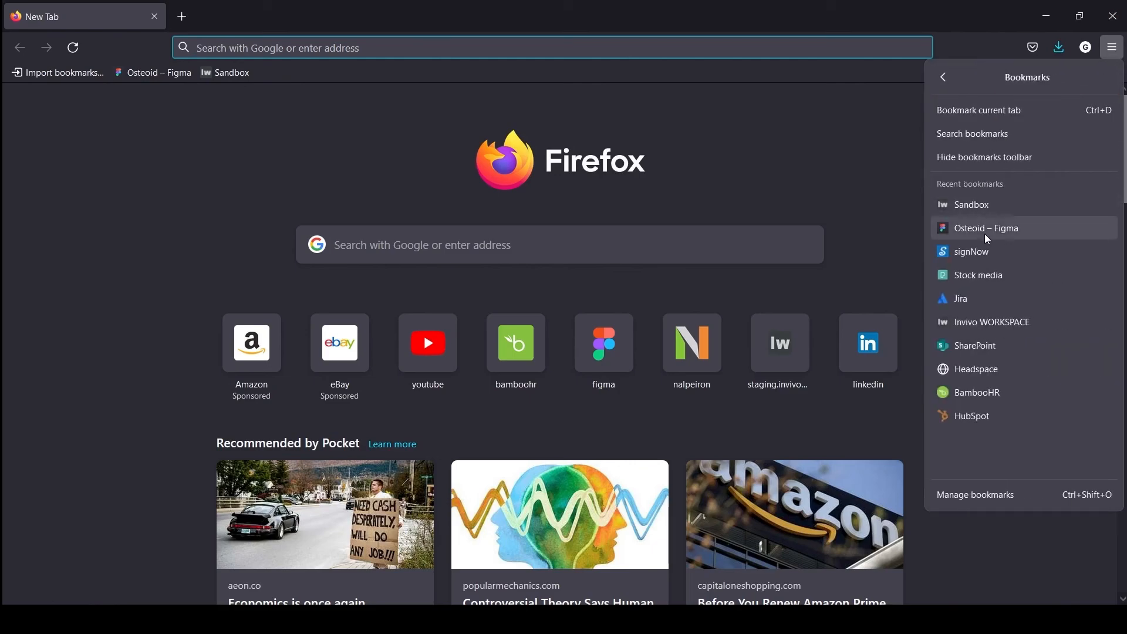
left_click(992, 322)
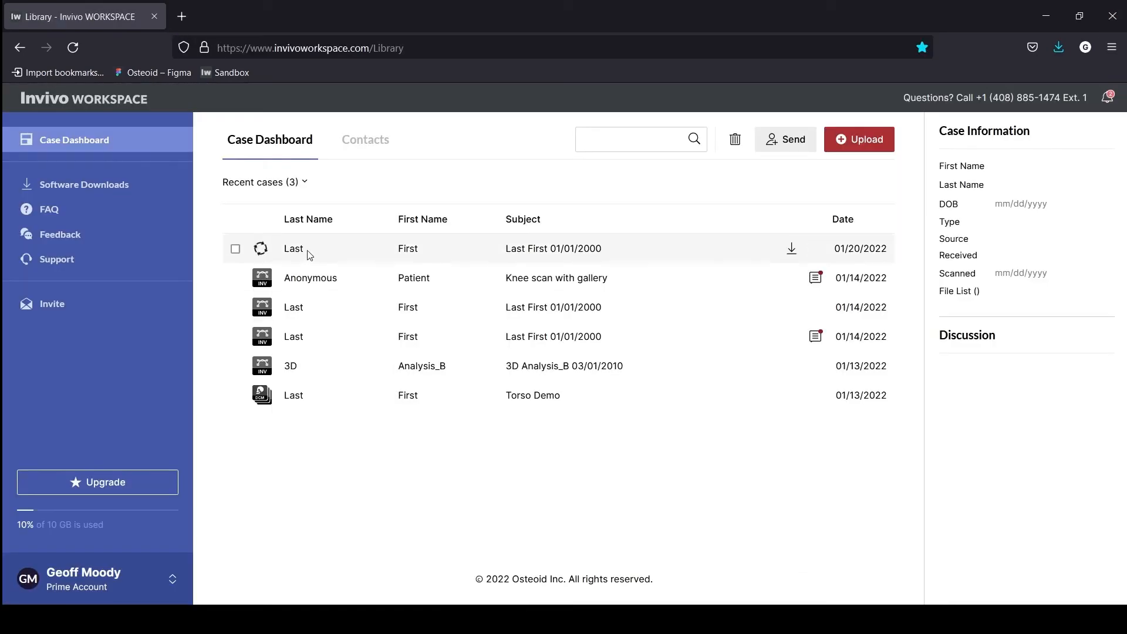
mouse_move(262, 257)
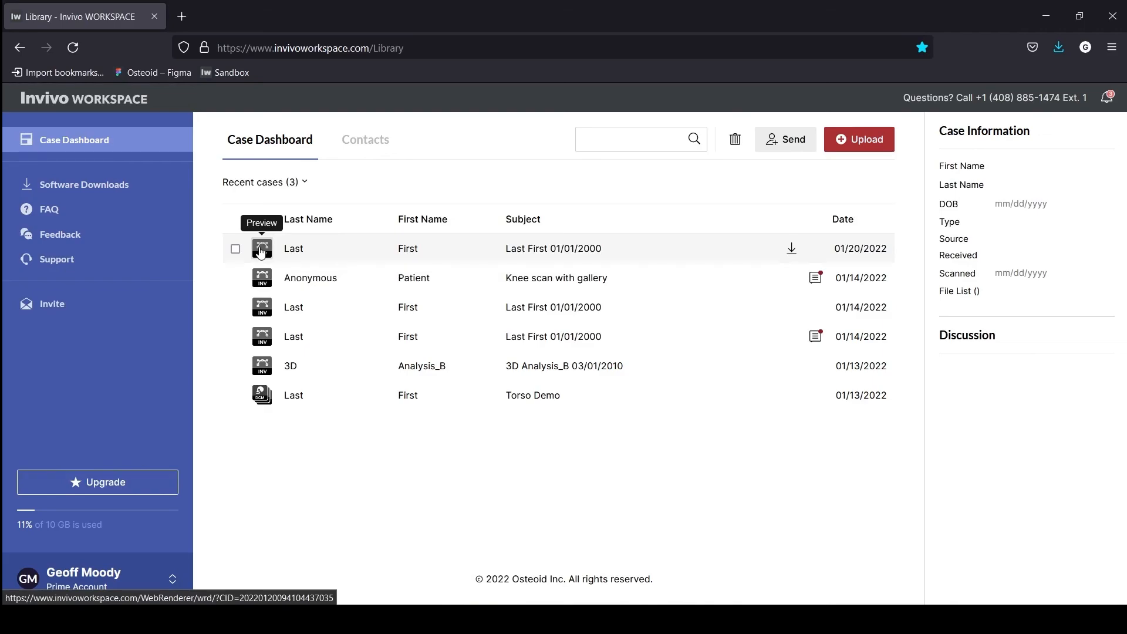
Preview the uploaded hip case, hide overlay text, brighten the bone render, then enlarge and rotate the 3D view.
left_click(261, 250)
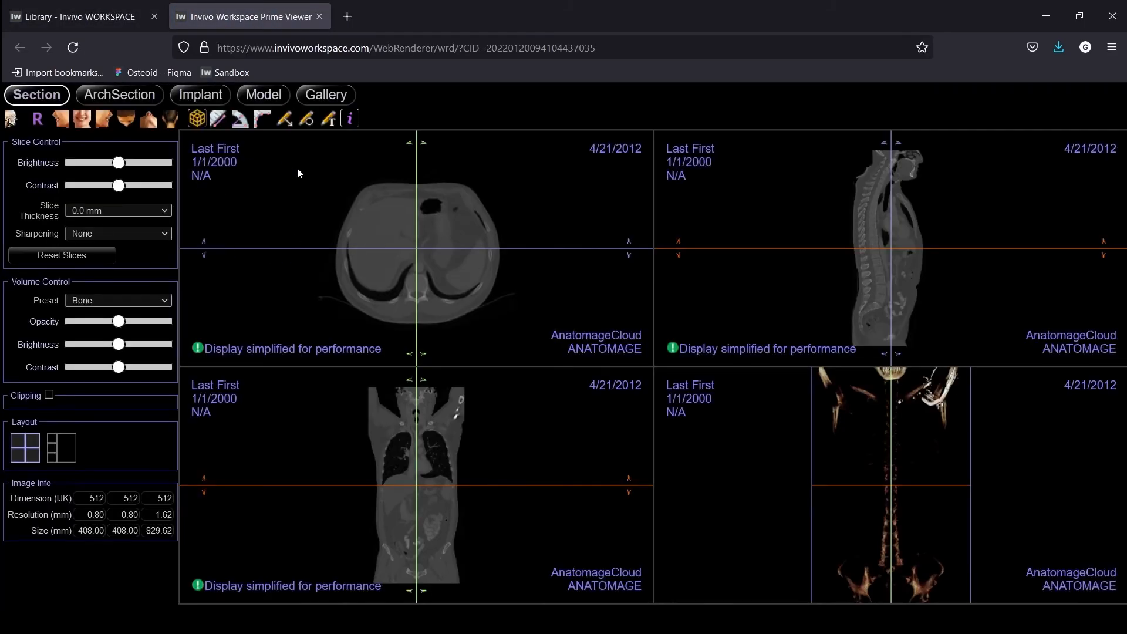
left_click(350, 119)
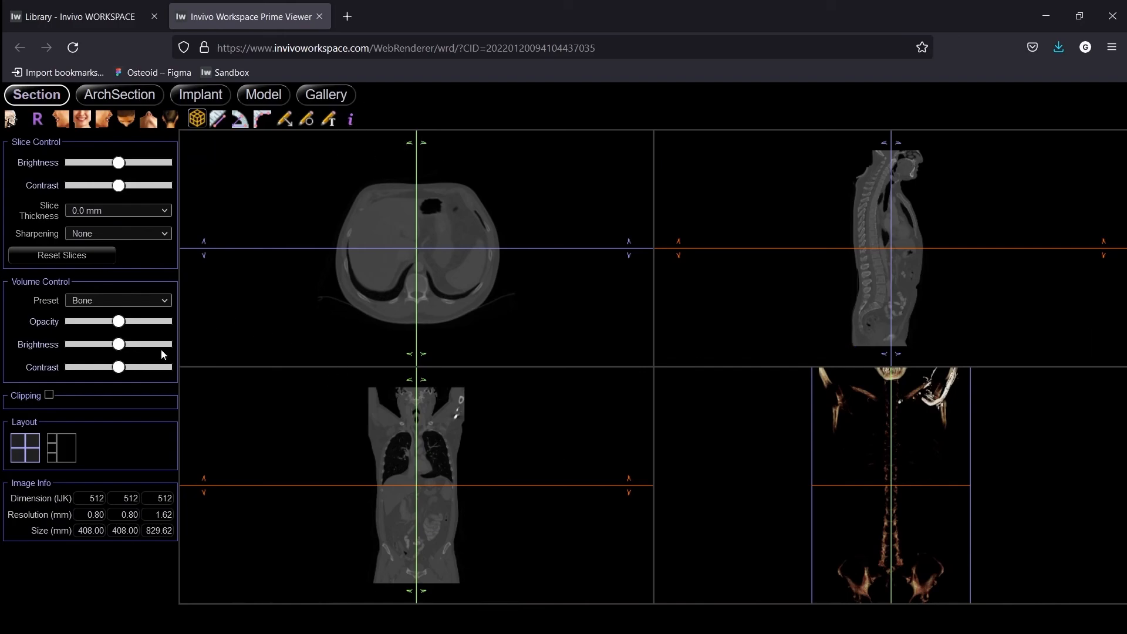
left_click_drag(119, 344, 140, 369)
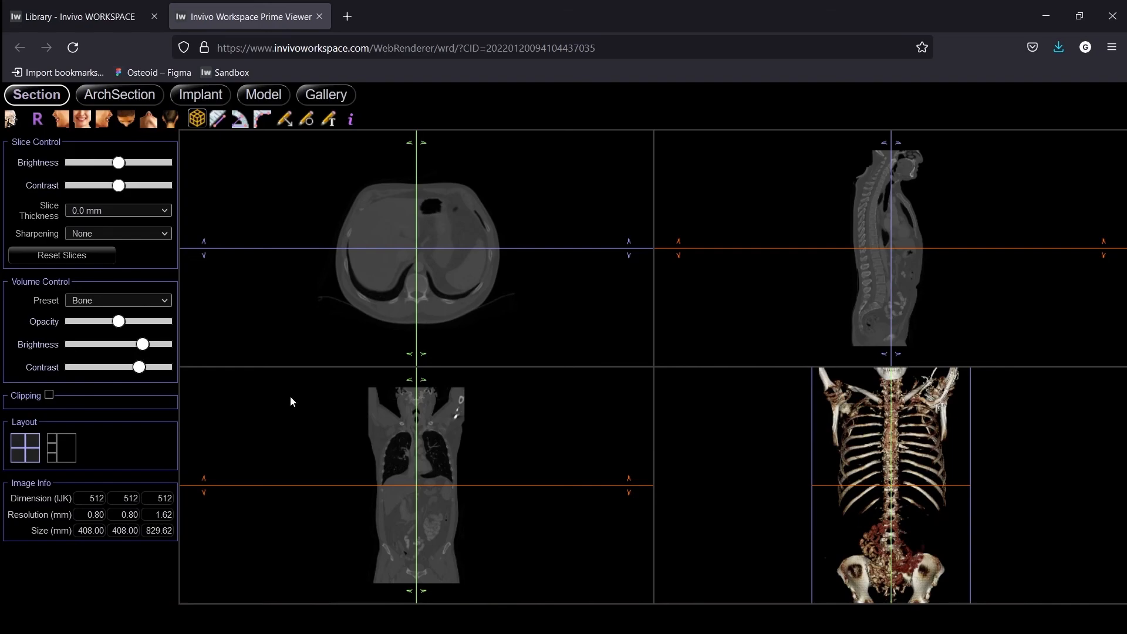
double_click(770, 467)
left_click_drag(556, 376, 609, 340)
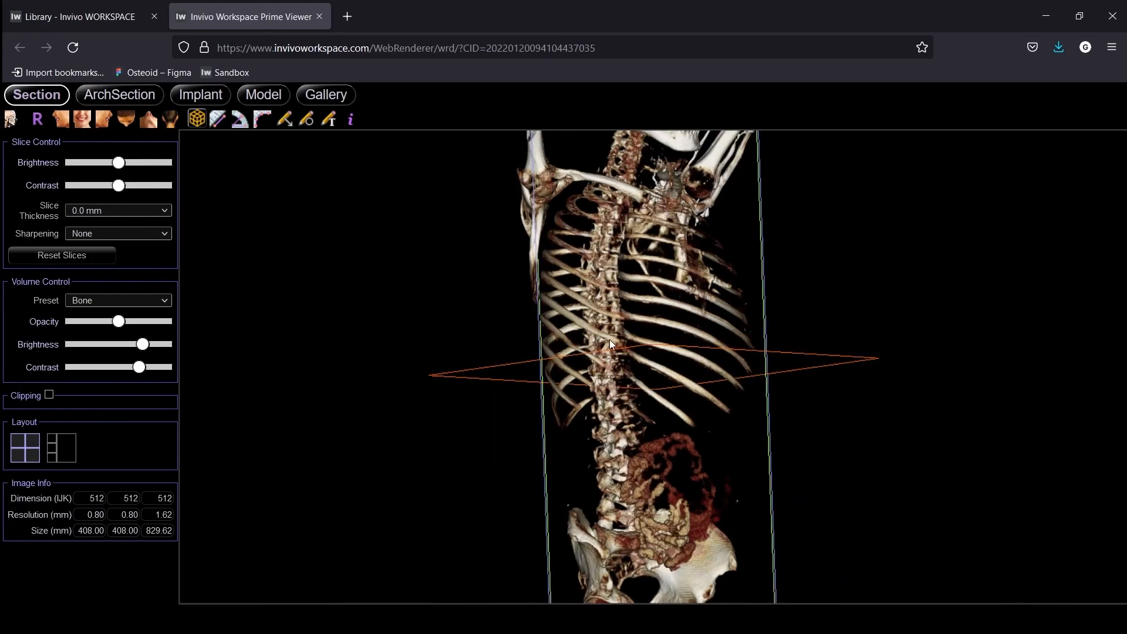
In the Gallery, view Volume Render - Hip, Hip - Full, Hip 2, then Hip 1.
left_click(333, 99)
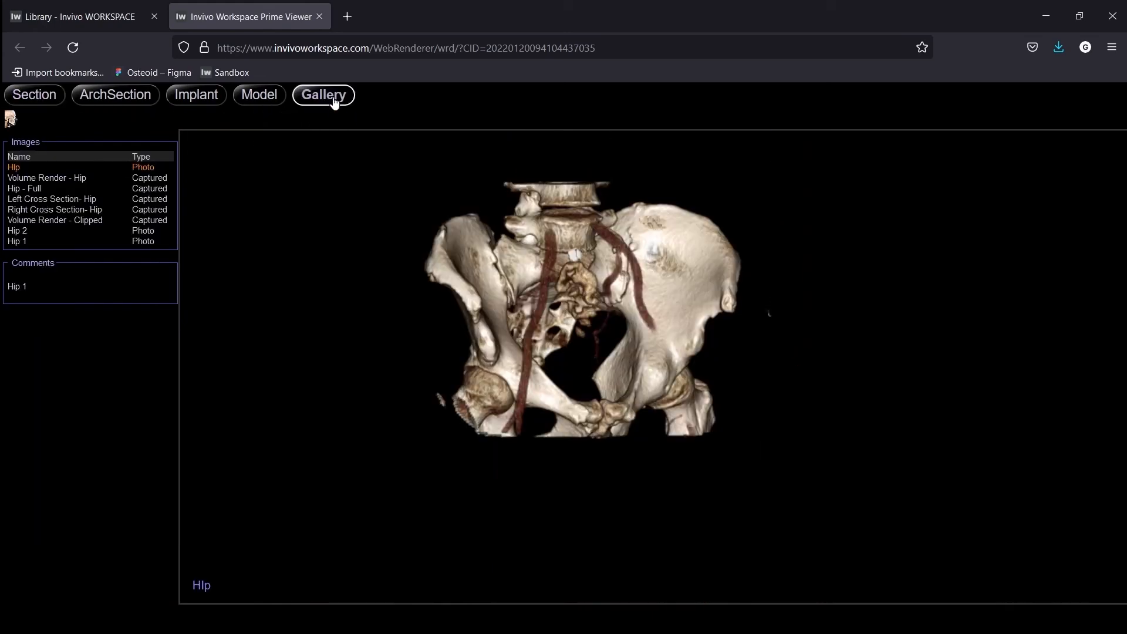
left_click(41, 178)
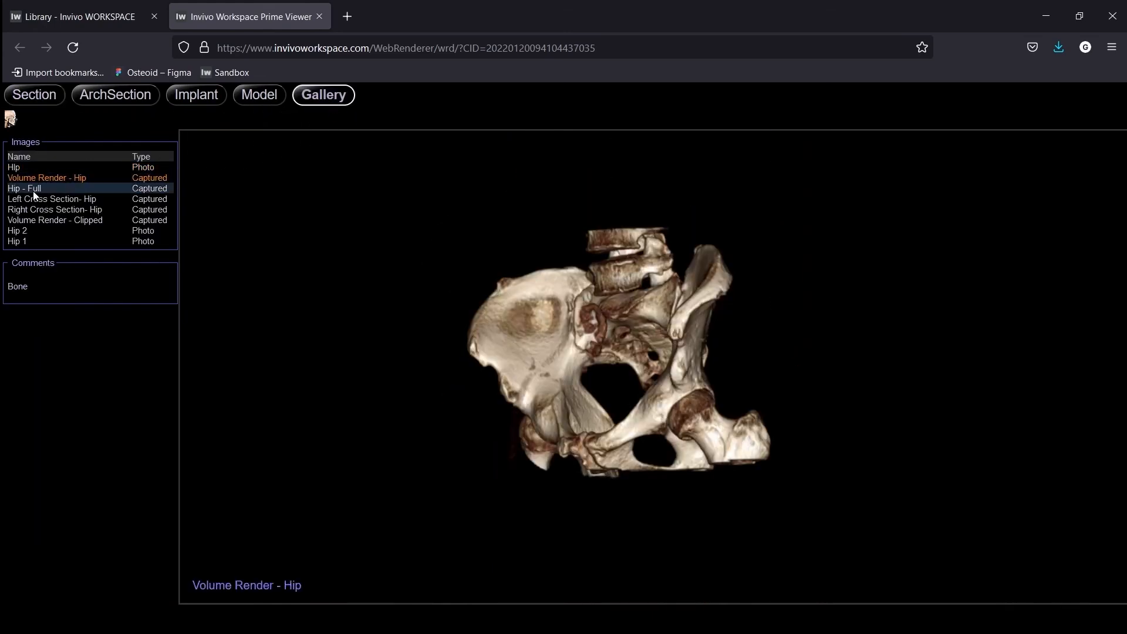
left_click(33, 189)
left_click(34, 231)
left_click(33, 241)
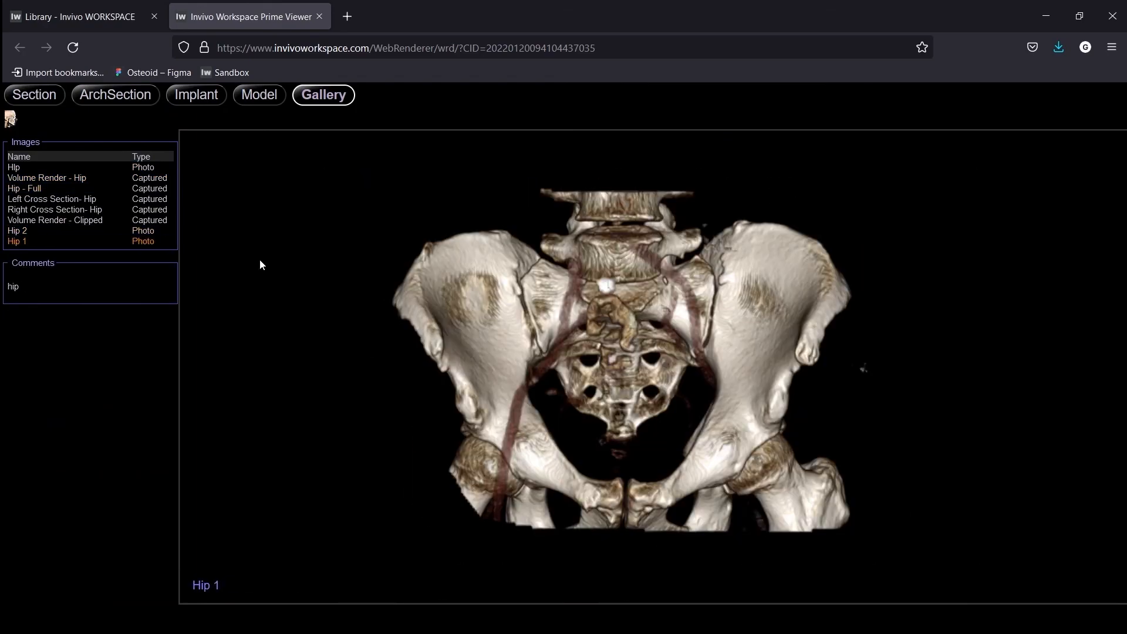